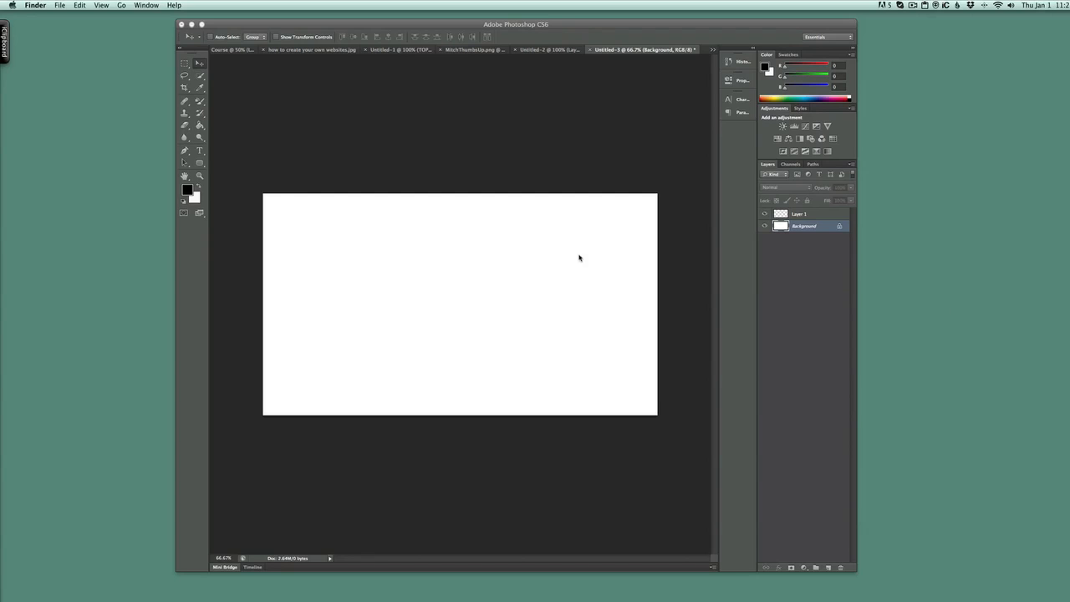
Step: Create a 1280 x 720 pixel RGB document at 72 pixels/inch with a white background, and add an empty layer above it
{"action": "left_click", "coordinate": [59, 5]}
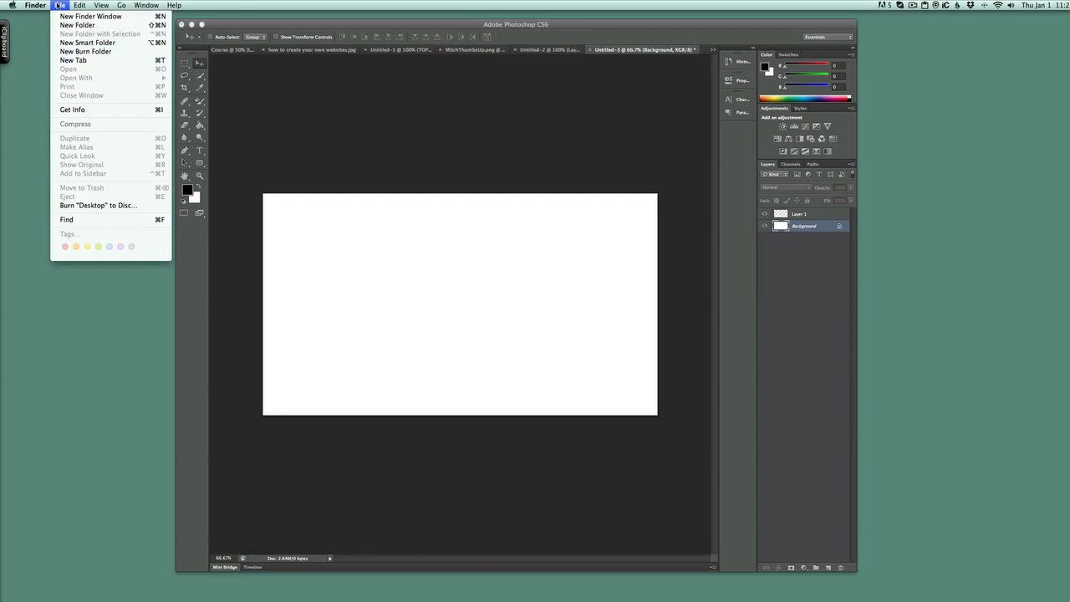
{"action": "left_click", "coordinate": [292, 108]}
{"action": "left_click", "coordinate": [74, 5]}
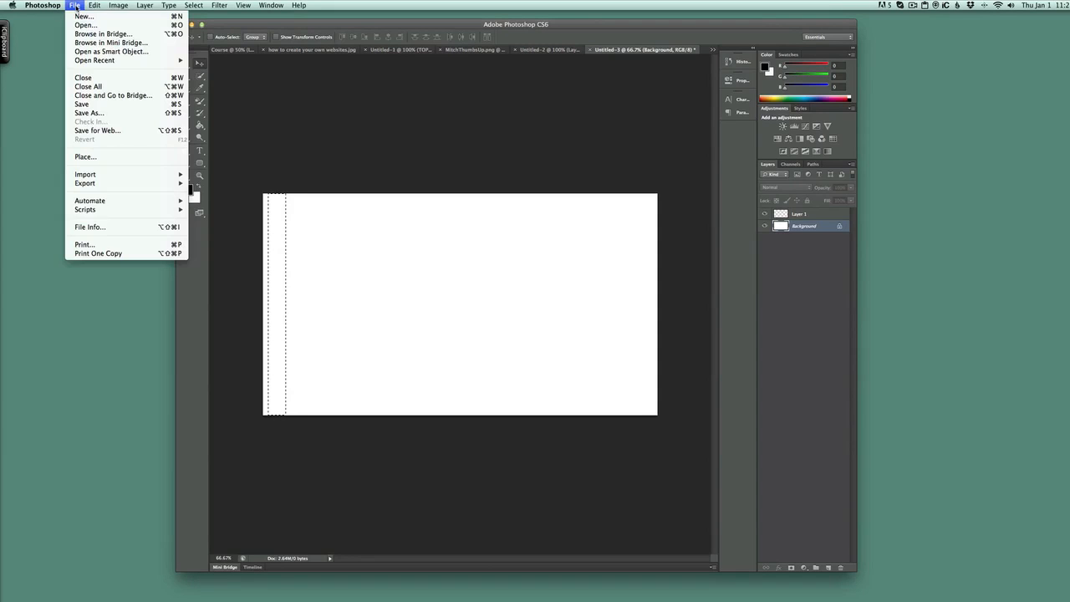
{"action": "left_click", "coordinate": [77, 17]}
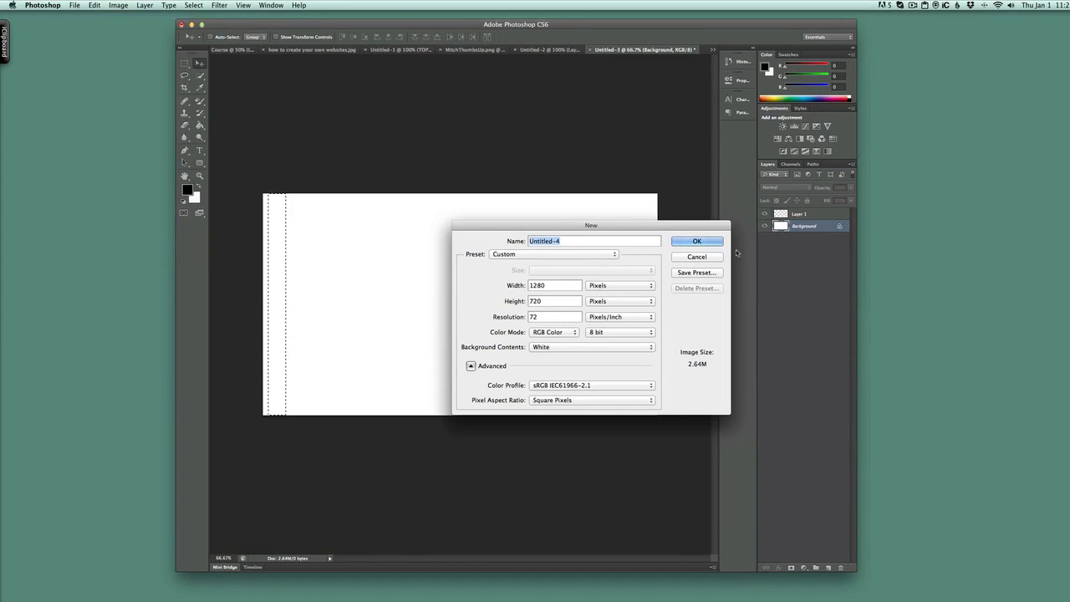
{"action": "left_click", "coordinate": [704, 242]}
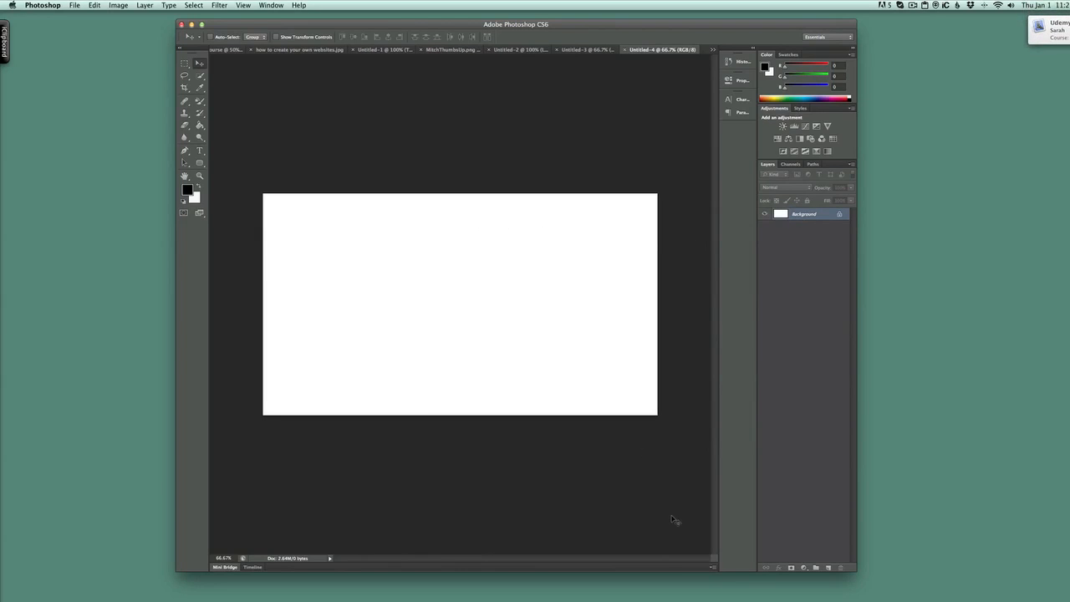
{"action": "left_click", "coordinate": [828, 568]}
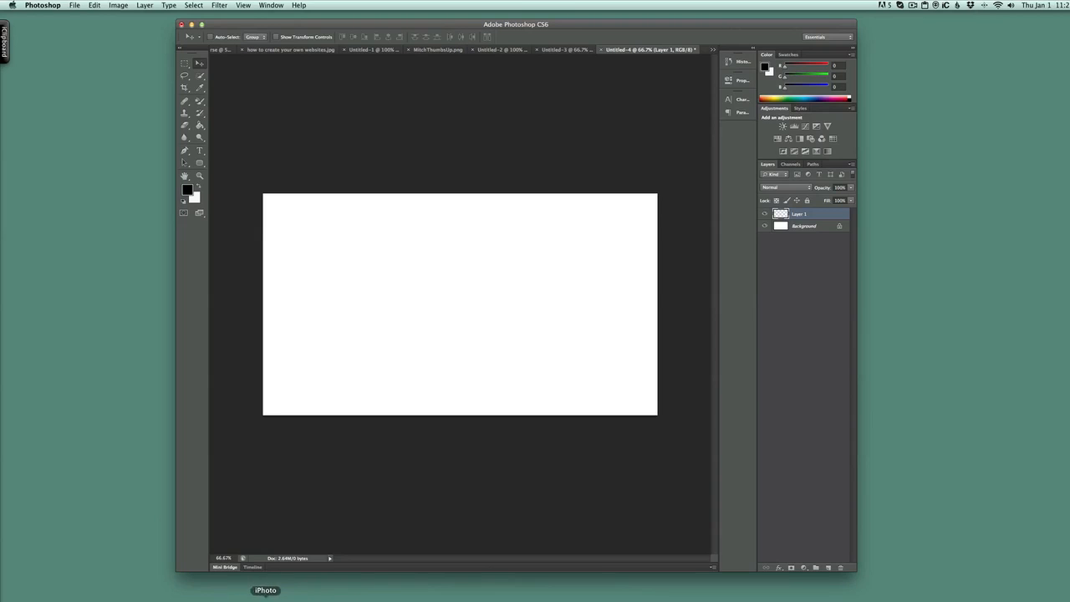
Step: Switch to Chrome to view the Ray William Johnson YouTube thumbnails as reference, and return to Photoshop
{"action": "left_click", "coordinate": [232, 597]}
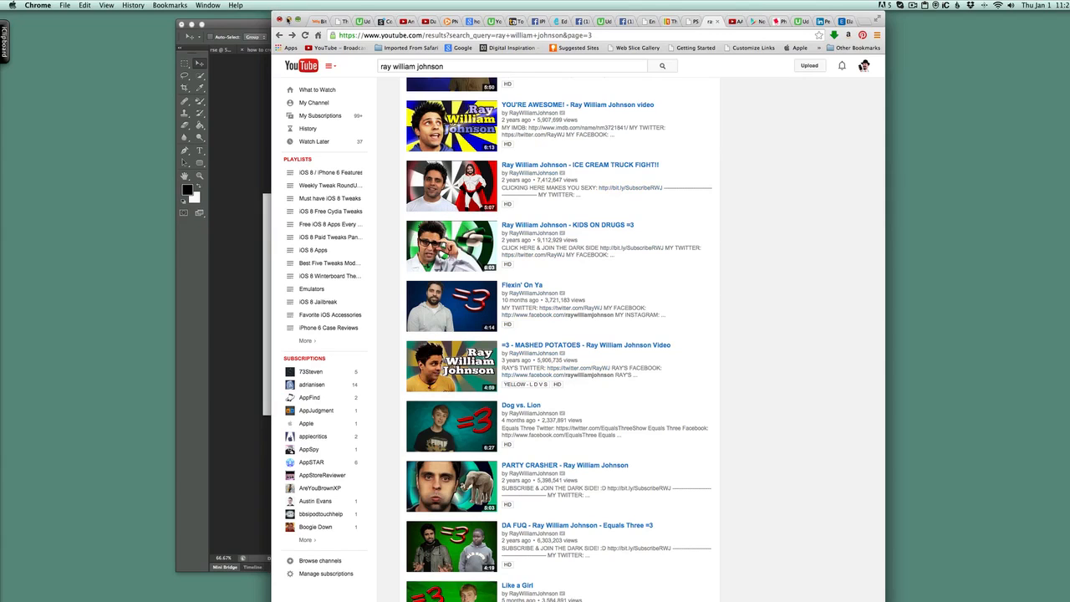
{"action": "left_click", "coordinate": [288, 18]}
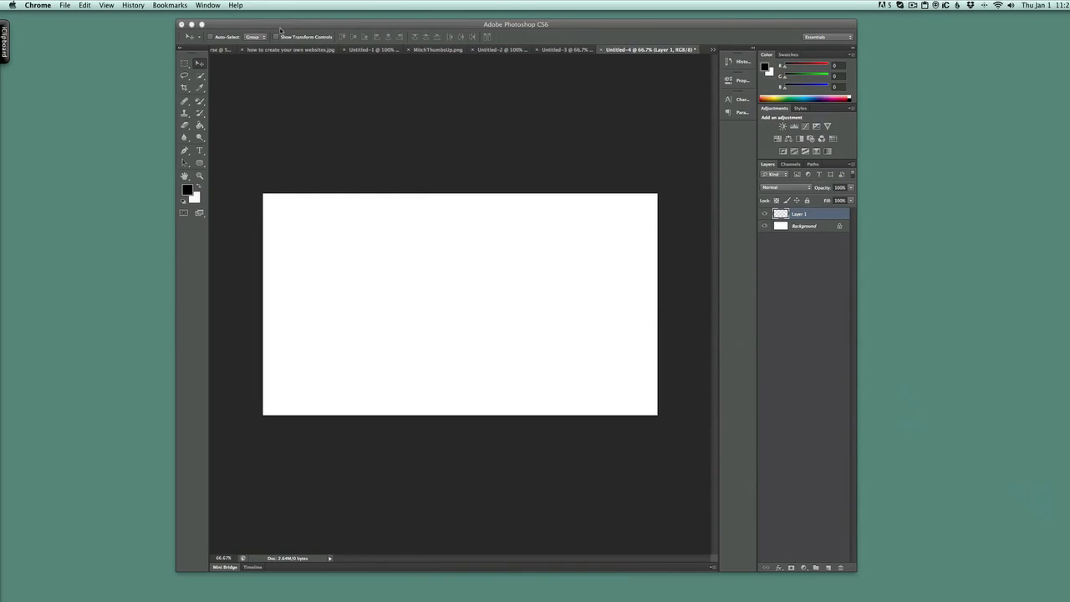
Step: Select a narrow full-height vertical strip just inside the canvas's left edge with the Rectangular Marquee tool
{"action": "left_click", "coordinate": [186, 67]}
{"action": "left_click", "coordinate": [185, 66]}
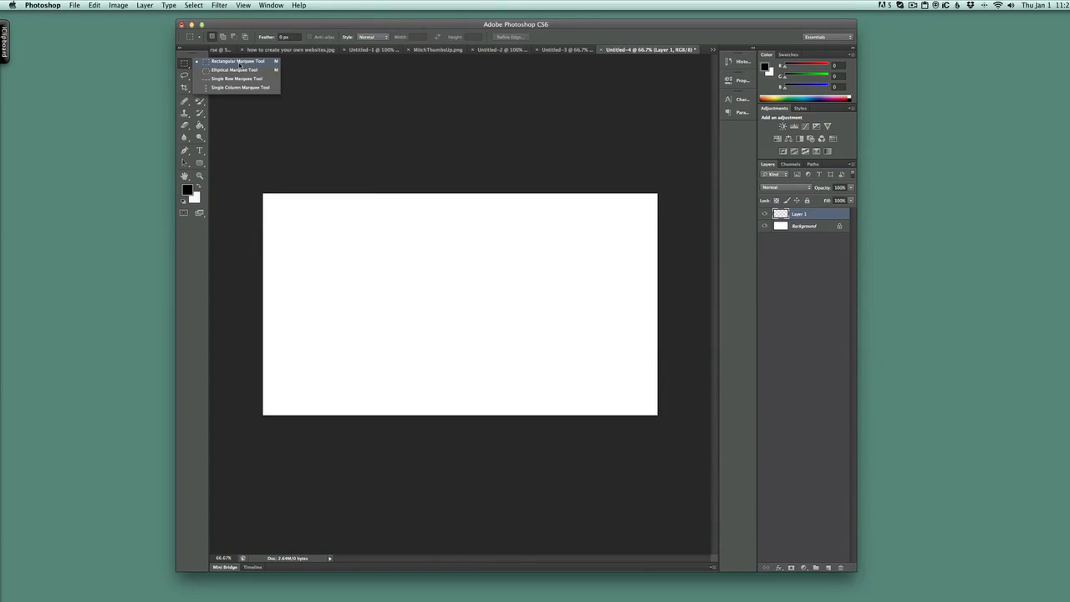
{"action": "left_click", "coordinate": [240, 64]}
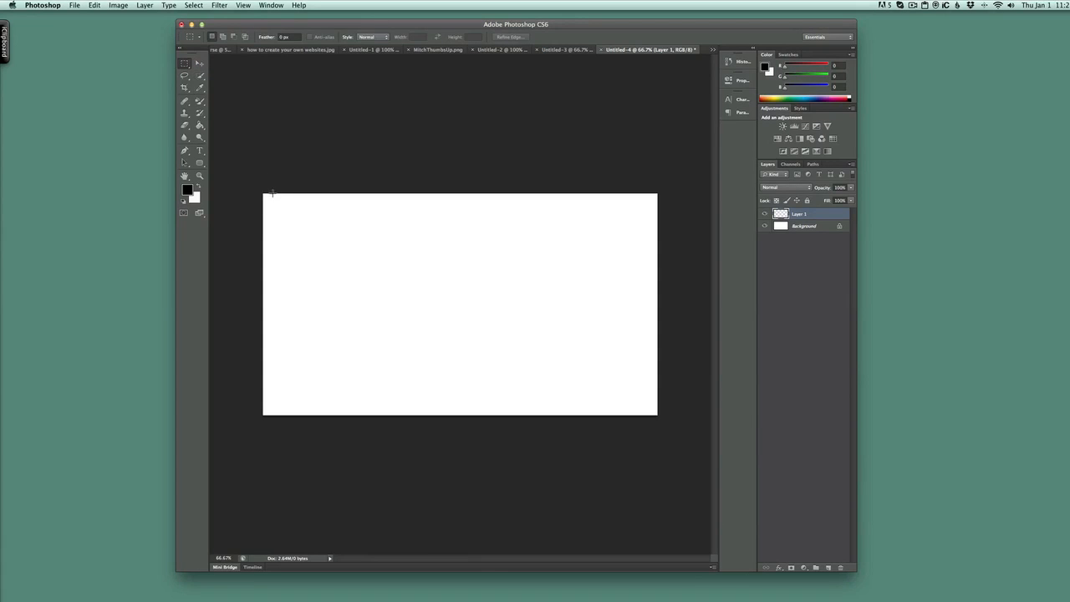
{"action": "left_click_drag", "start_coordinate": [271, 193], "coordinate": [285, 415]}
Step: Set the foreground colour to pure red (255, 0, 0) and fill the selected strip with the Paint Bucket
{"action": "left_click", "coordinate": [187, 191]}
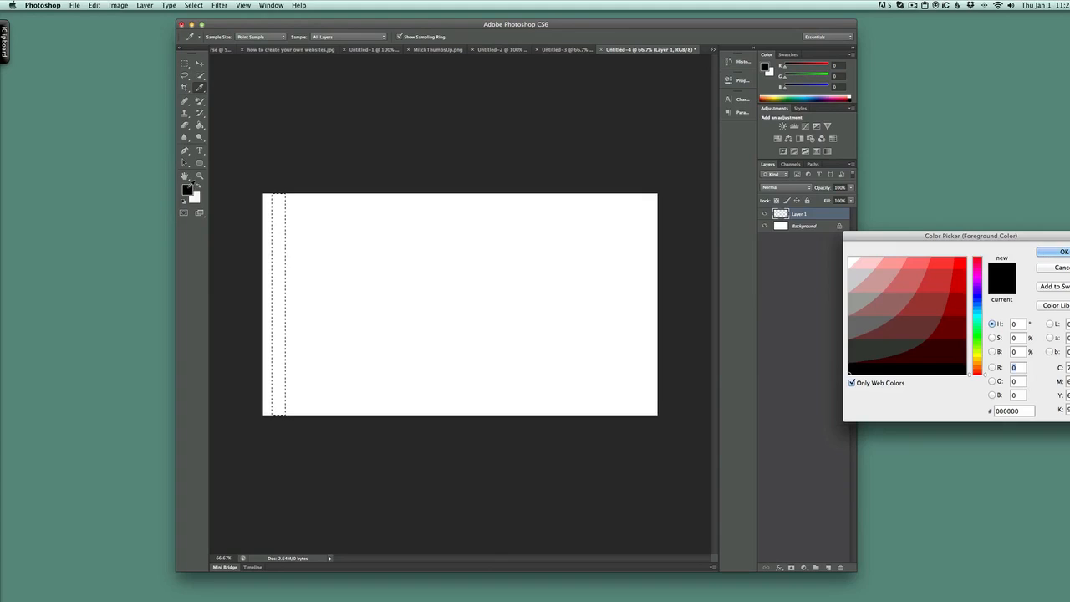
{"action": "left_click", "coordinate": [959, 263]}
{"action": "left_click", "coordinate": [1065, 252]}
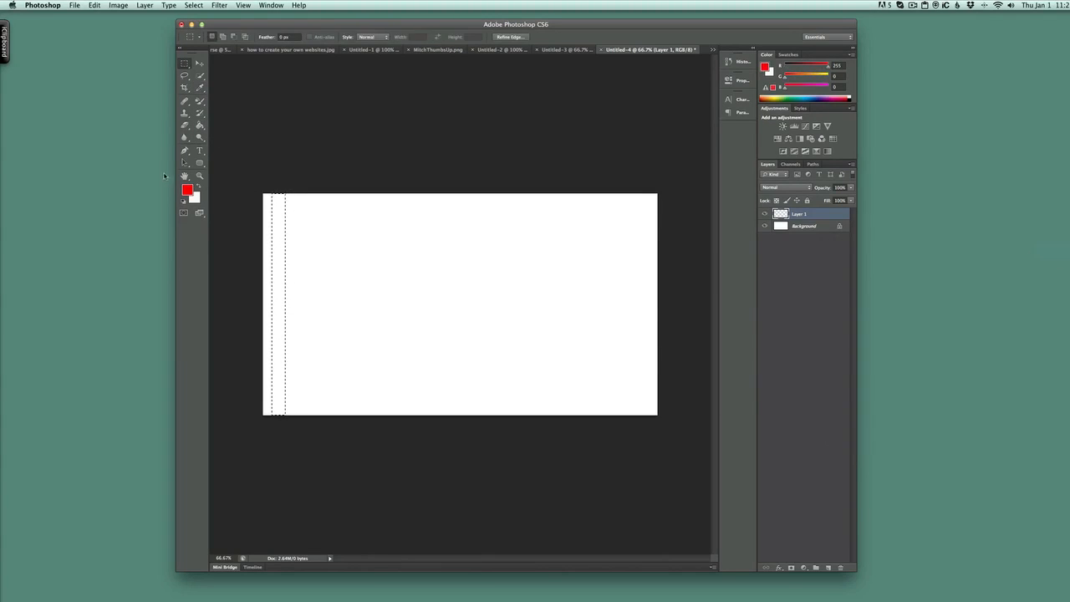
{"action": "left_click", "coordinate": [199, 124]}
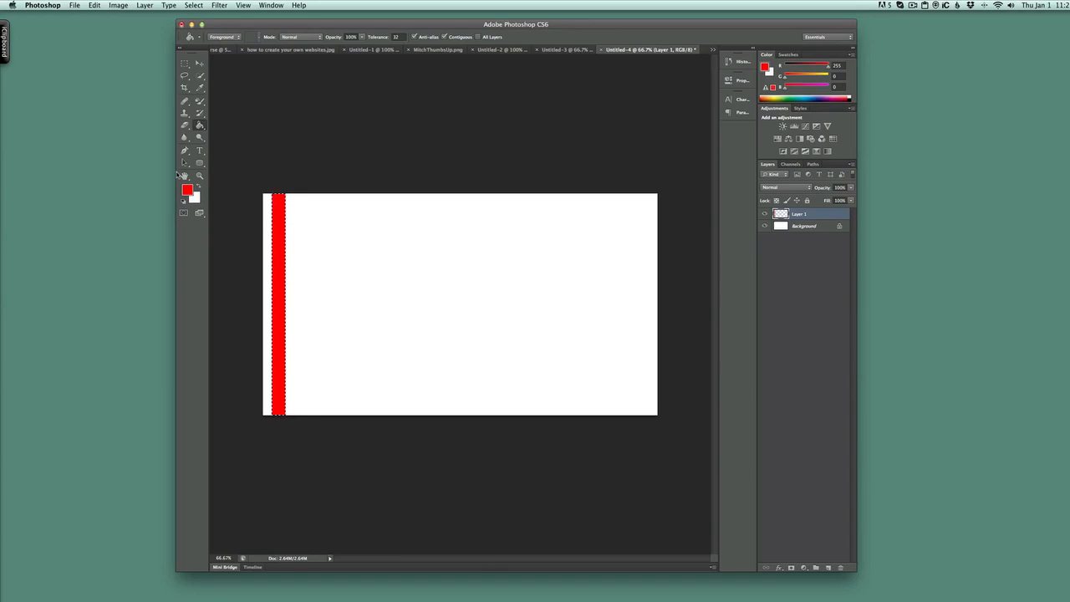
Step: Duplicate the red stripe to its right with Free Transform, centring the copy at about X 130 px, and apply the transform
{"action": "key", "text": "super+t"}
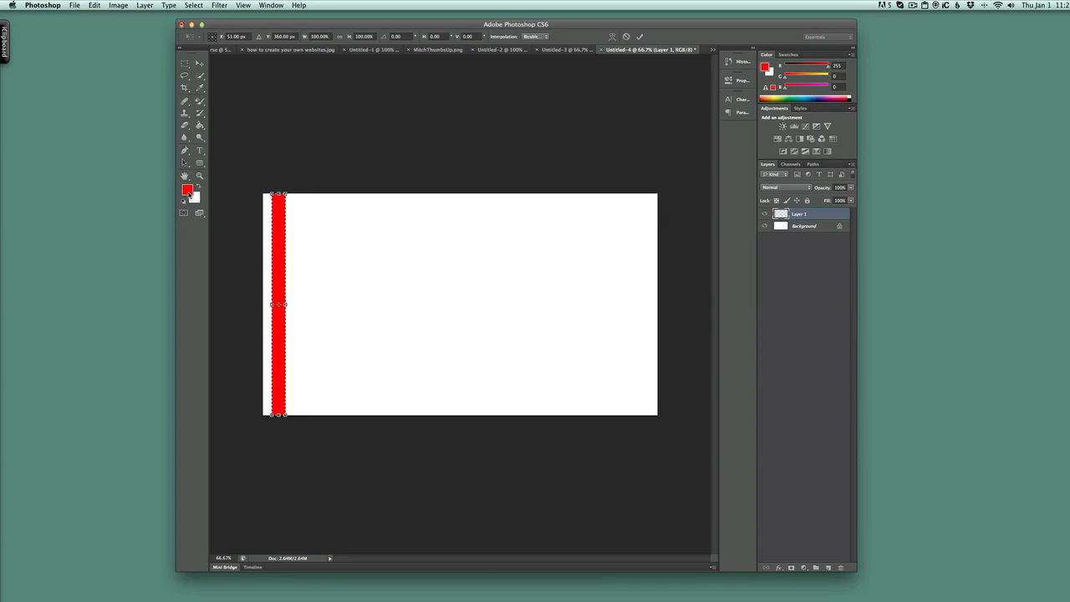
{"action": "left_click_drag", "start_coordinate": [276, 213], "coordinate": [300, 215]}
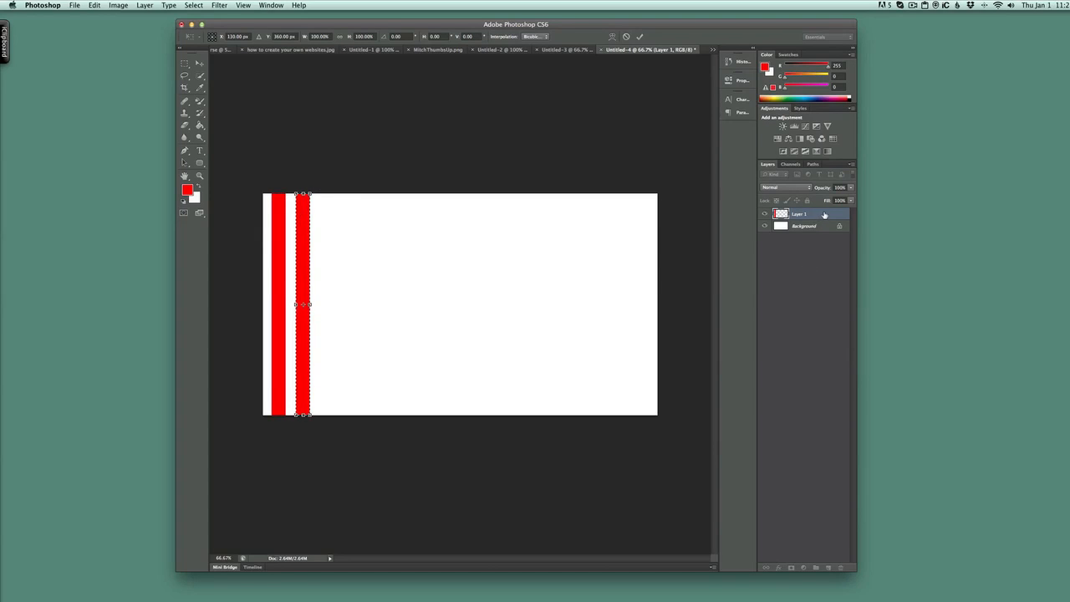
{"action": "left_click", "coordinate": [200, 64]}
{"action": "left_click", "coordinate": [674, 206]}
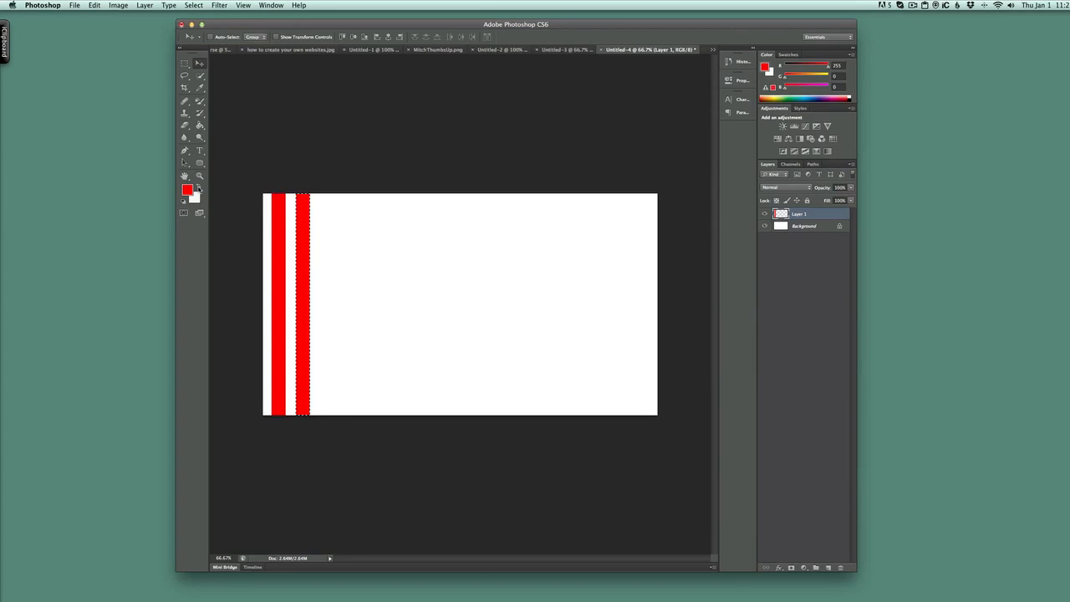
Step: Add a third and fourth red stripe by transforming copies of the last one to about X 214 px and X 298 px
{"action": "key", "text": "super+t"}
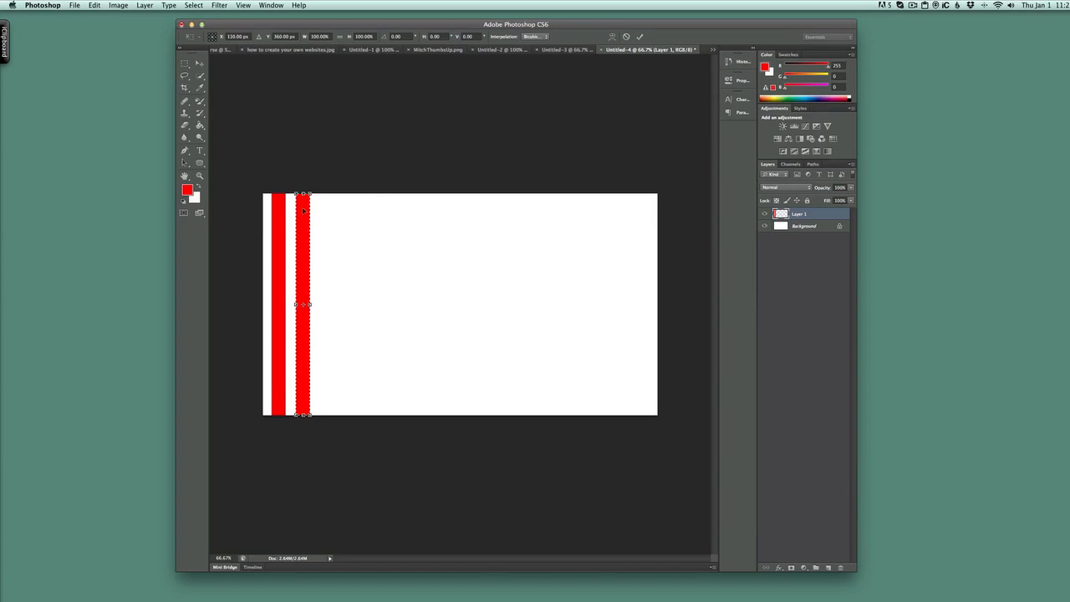
{"action": "left_click_drag", "start_coordinate": [303, 210], "coordinate": [329, 211]}
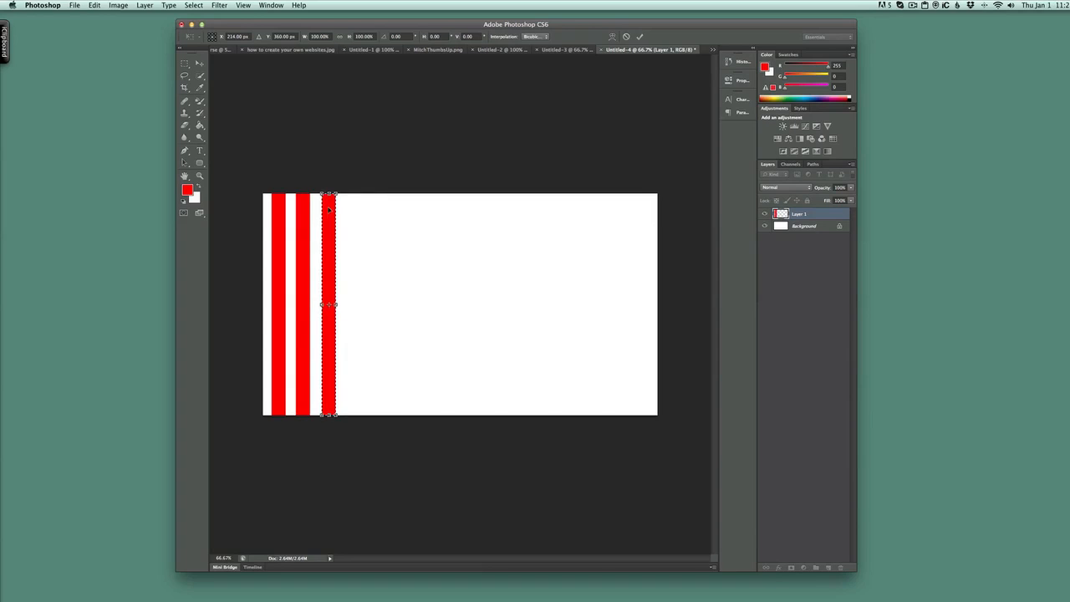
{"action": "key", "text": "Return"}
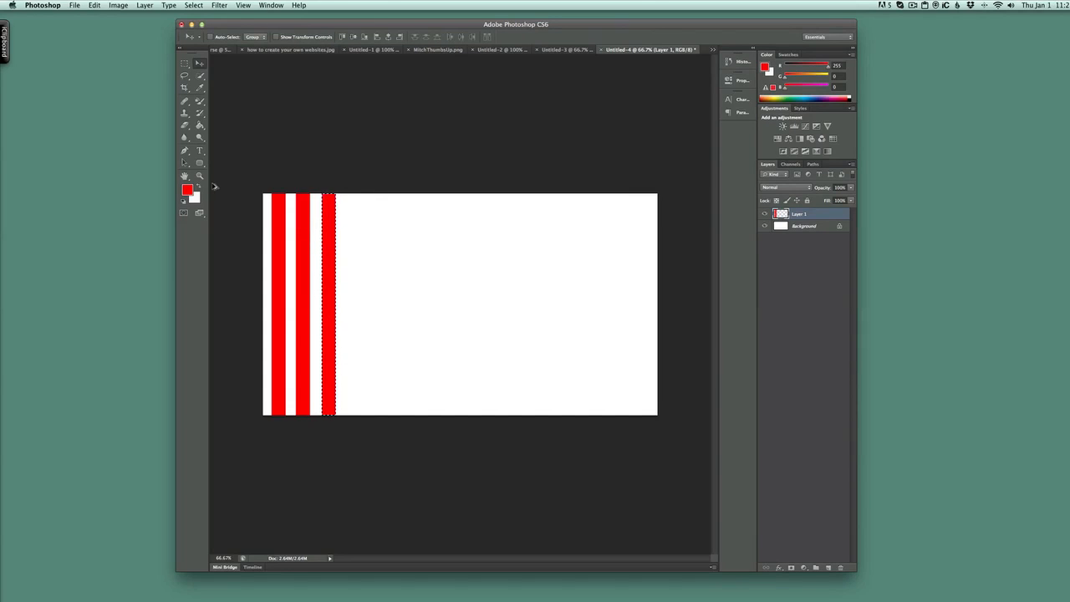
{"action": "key", "text": "super+t"}
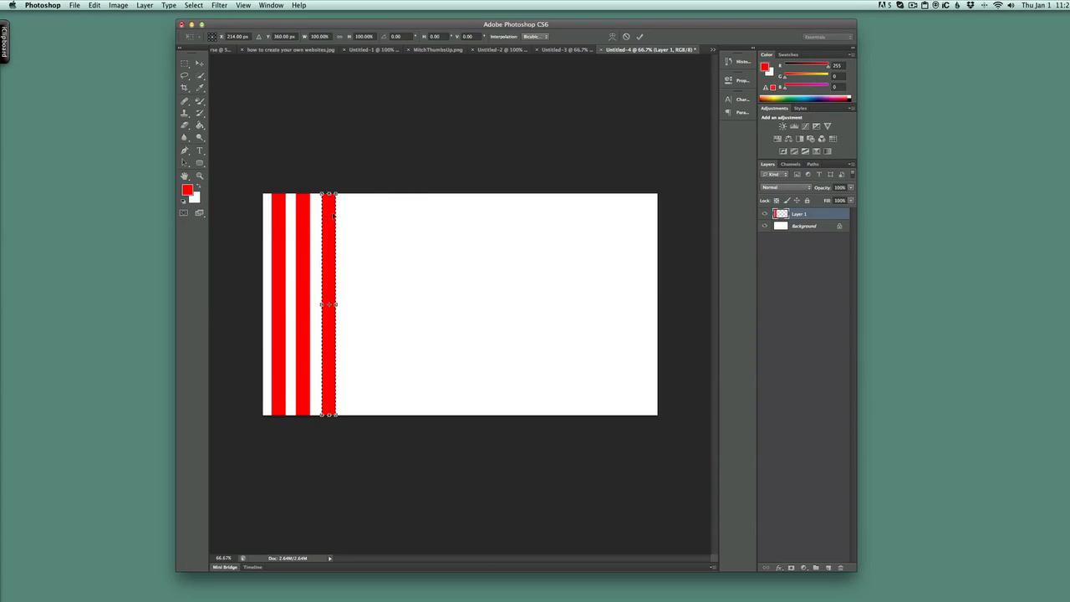
{"action": "left_click_drag", "start_coordinate": [333, 215], "coordinate": [356, 216]}
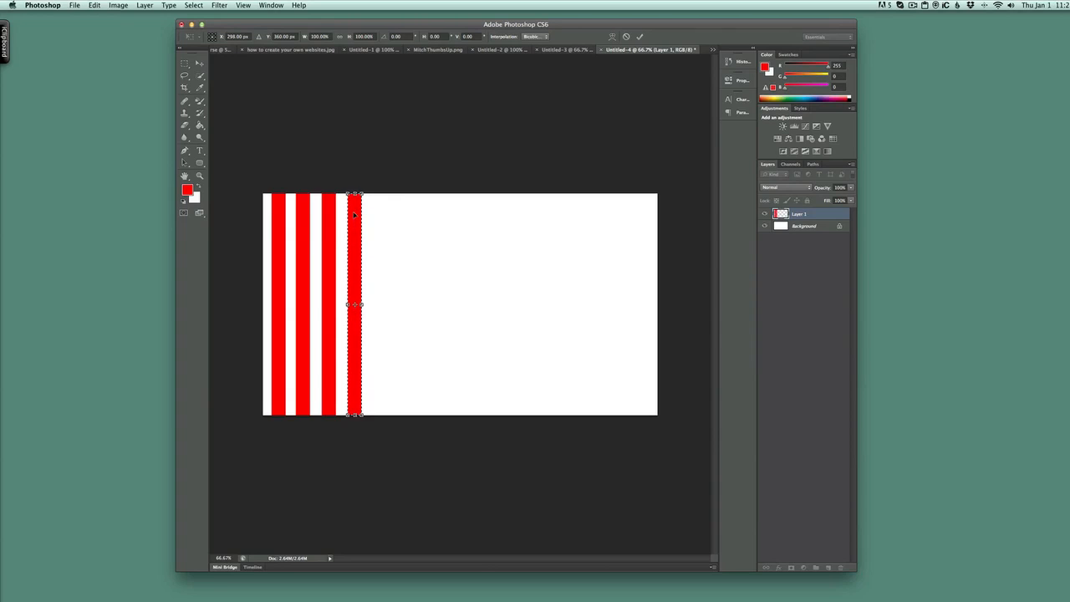
{"action": "key", "text": "Return"}
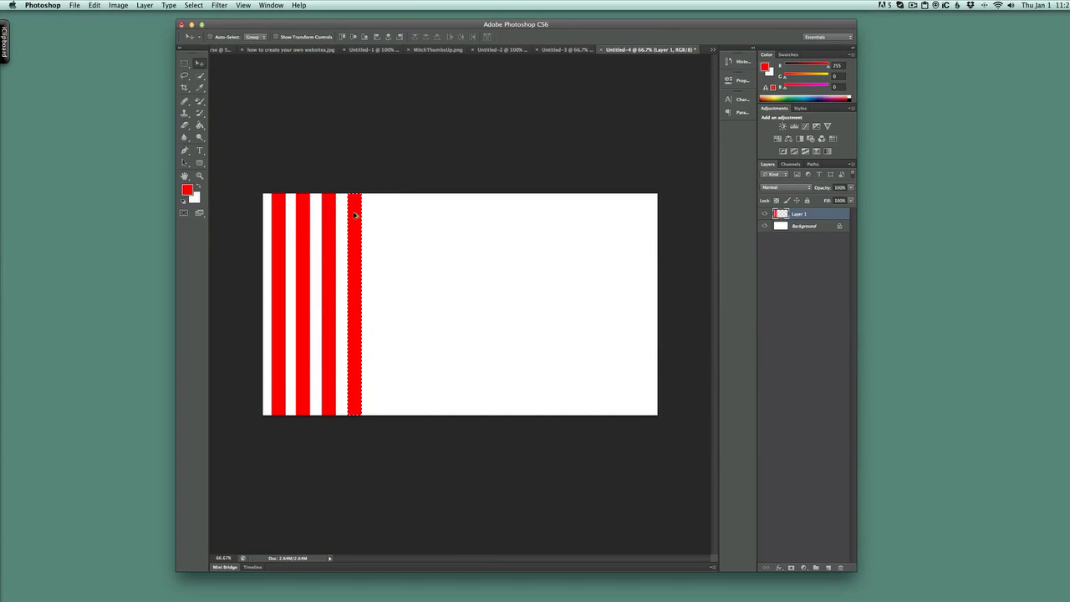
Step: Add a fifth and sixth red stripe with the same spacing, centred at about X 385 px and X 469 px
{"action": "key", "text": "super+t"}
{"action": "left_click_drag", "start_coordinate": [353, 215], "coordinate": [381, 214]}
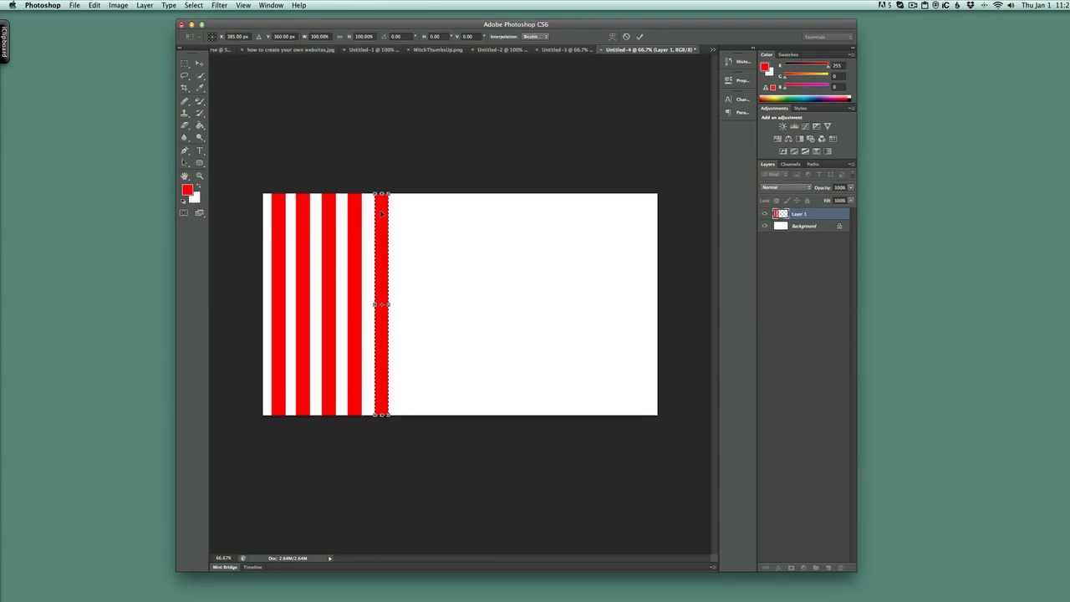
{"action": "key", "text": "Return"}
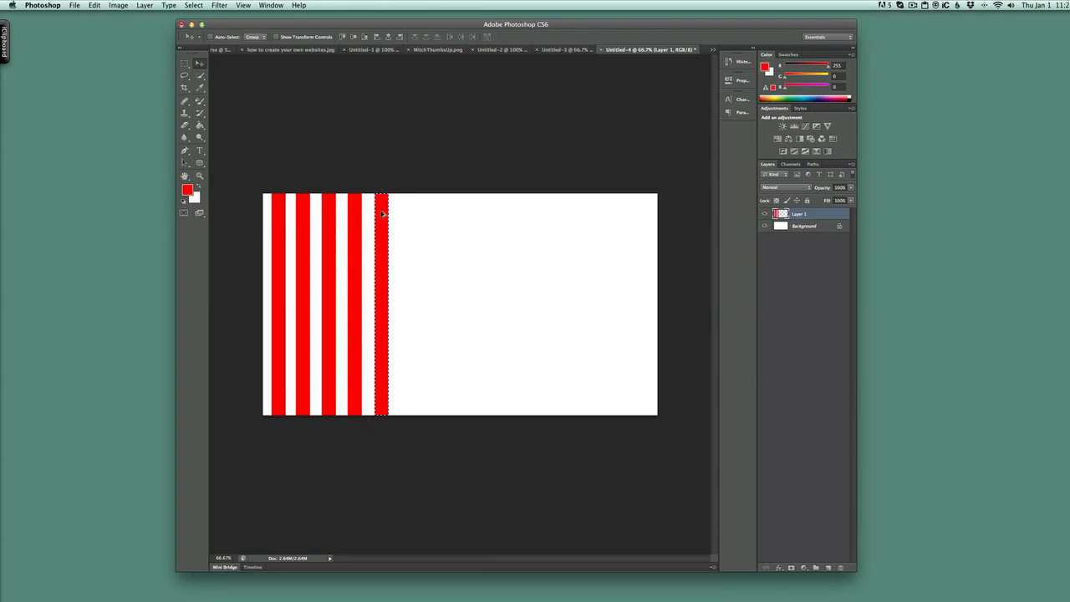
{"action": "key", "text": "super+t"}
{"action": "left_click_drag", "start_coordinate": [381, 214], "coordinate": [408, 214]}
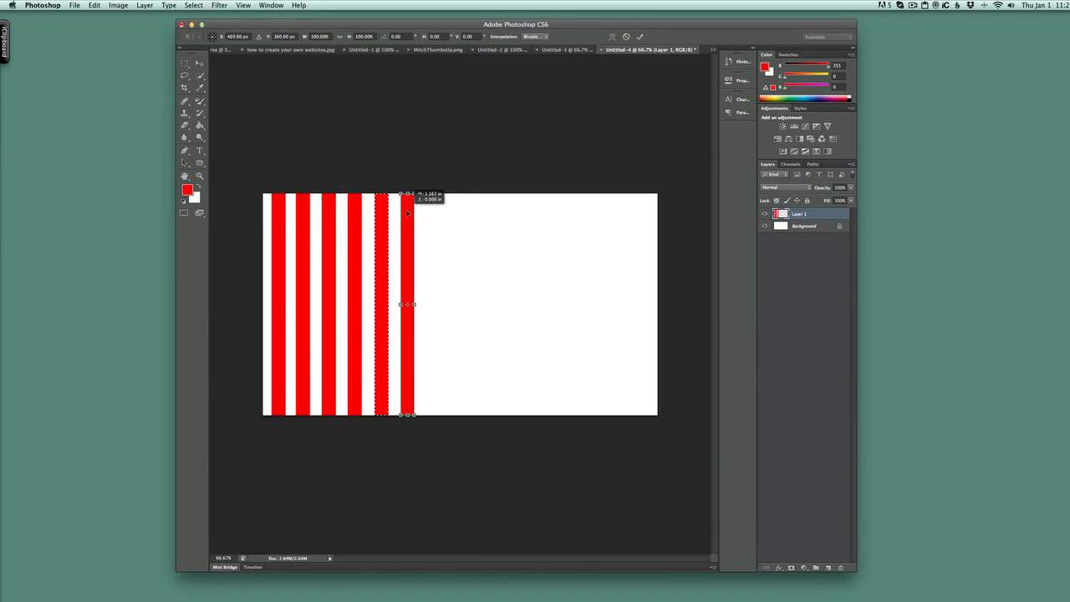
{"action": "key", "text": "Return"}
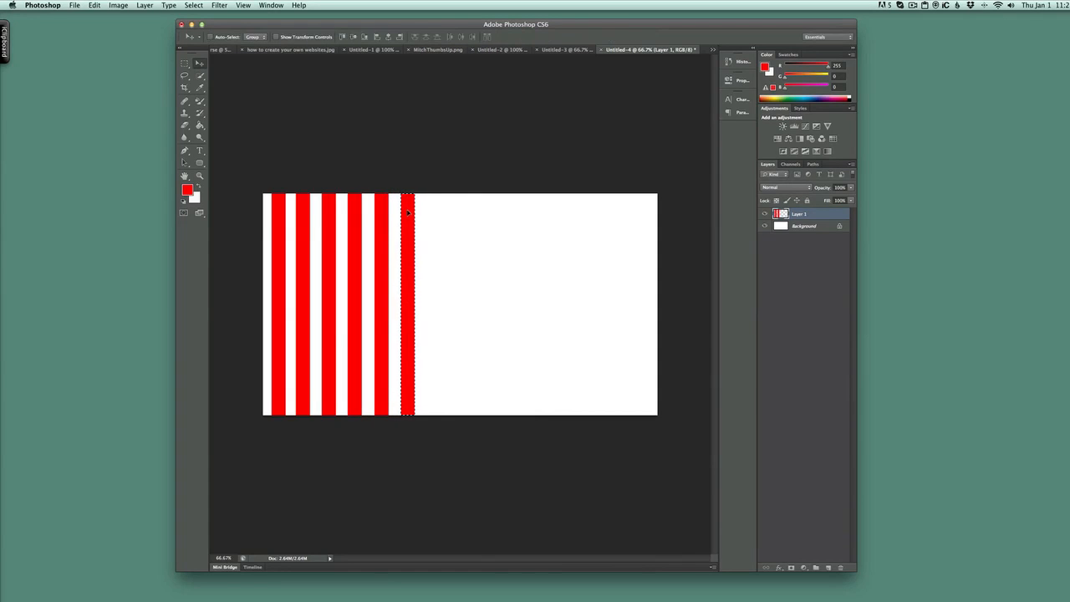
Step: Continue the pattern with three more evenly spaced copies of the red stripe, extending it just past the canvas's centre
{"action": "key", "text": "super+alt+t"}
{"action": "left_click_drag", "start_coordinate": [408, 214], "coordinate": [487, 211]}
{"action": "key", "text": "Return"}
{"action": "key", "text": "super+alt+t"}
{"action": "key", "text": "Return"}
{"action": "key", "text": "super+alt+t"}
{"action": "key", "text": "Return"}
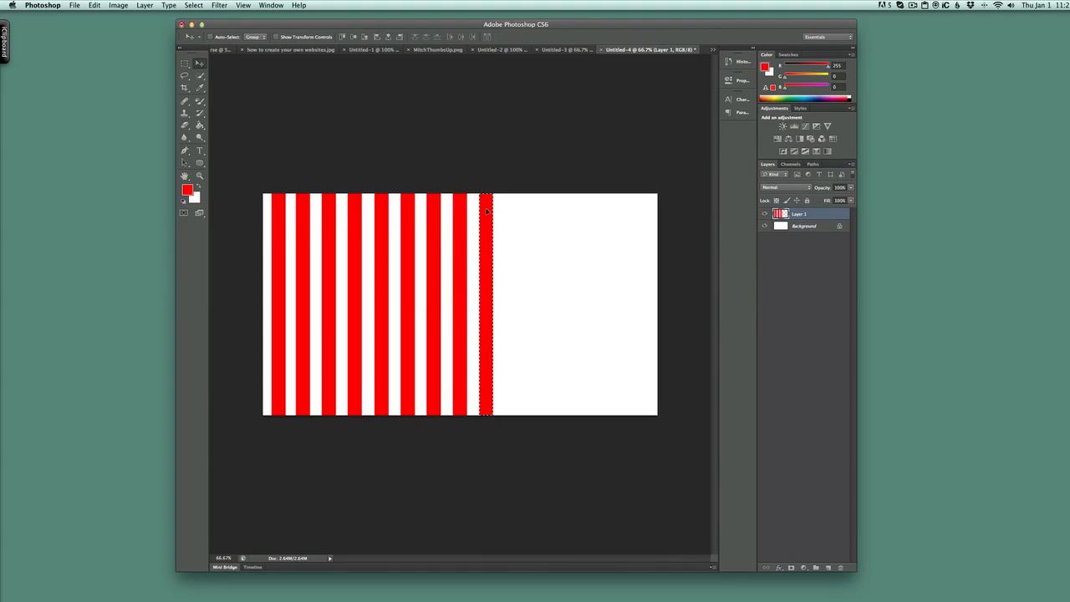
Step: Add a tenth and eleventh evenly spaced red stripe, centring the eleventh at about X 891 px
{"action": "key", "text": "super+alt+t"}
{"action": "left_click_drag", "start_coordinate": [486, 212], "coordinate": [514, 208]}
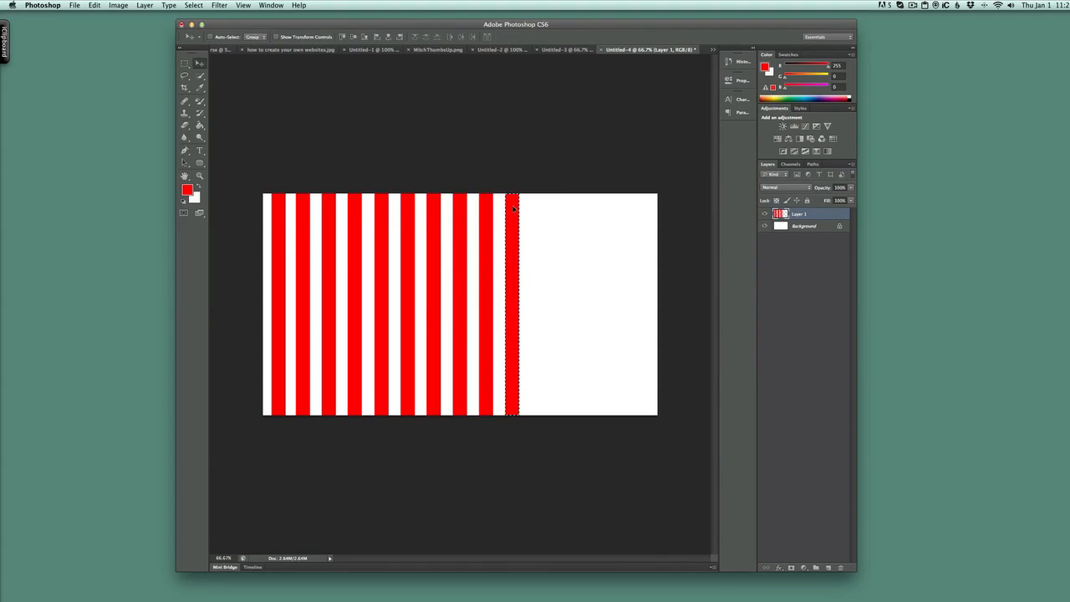
{"action": "left_click_drag", "start_coordinate": [514, 208], "coordinate": [539, 206]}
{"action": "key", "text": "Return"}
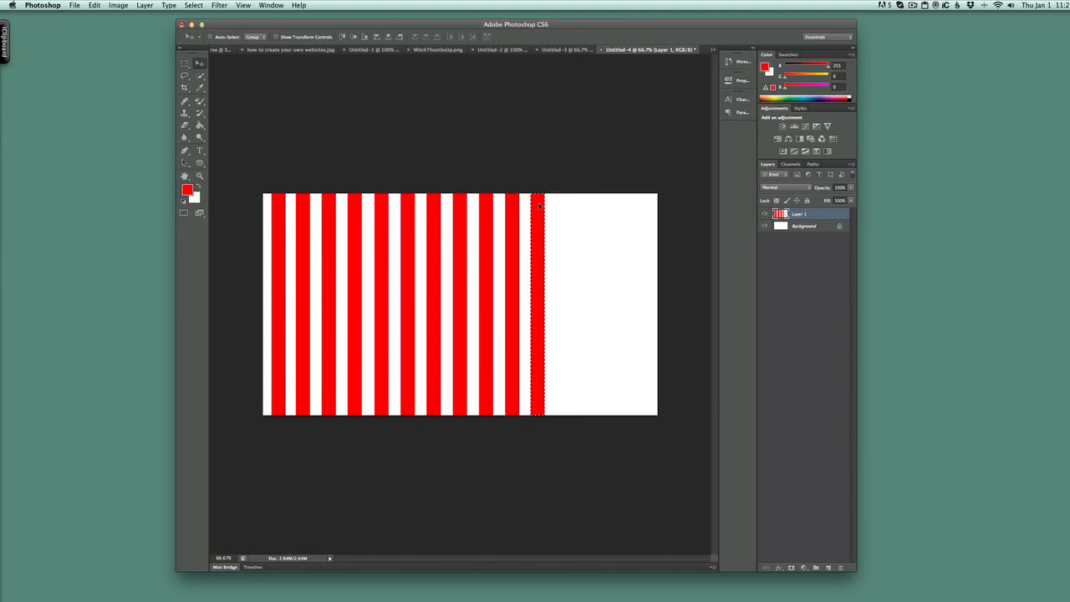
Step: Add a twelfth and thirteenth red stripe, centred at about X 982 px and X 1064 px
{"action": "key", "text": "super+t"}
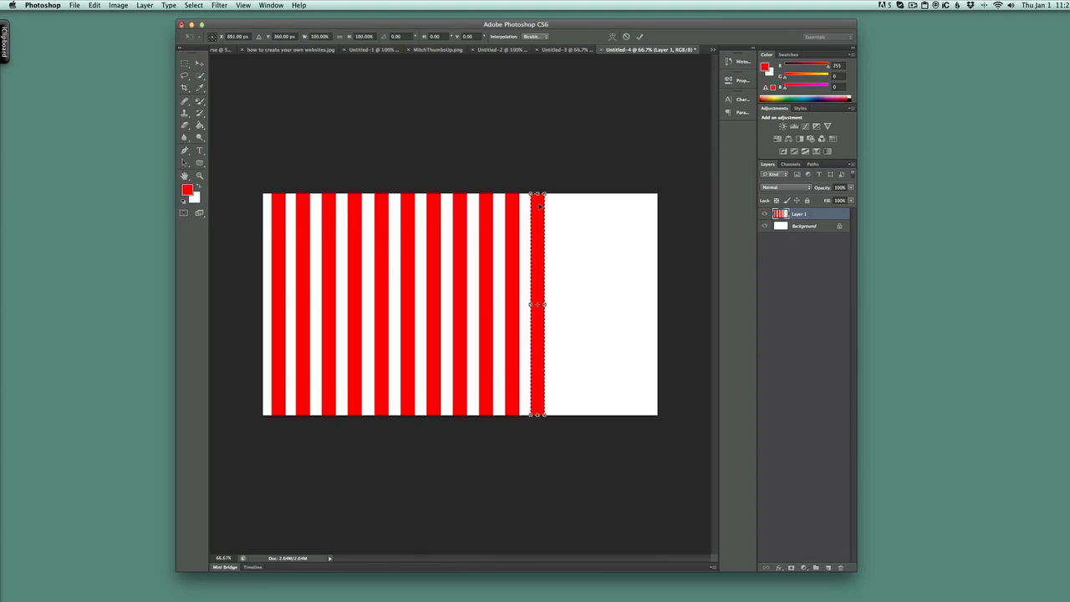
{"action": "left_click_drag", "start_coordinate": [539, 204], "coordinate": [567, 202]}
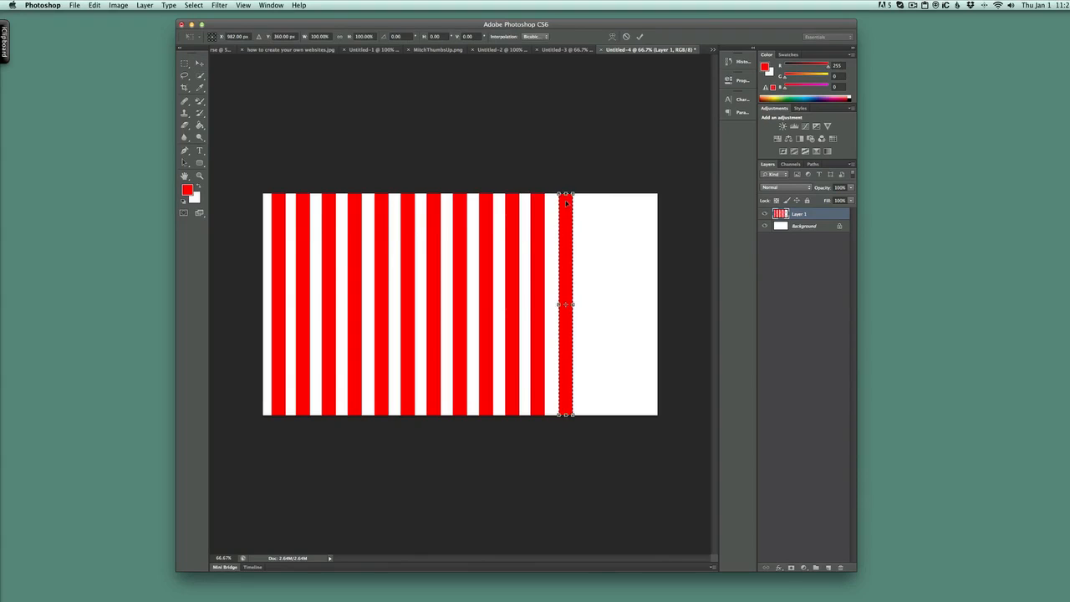
{"action": "left_click_drag", "start_coordinate": [568, 201], "coordinate": [594, 201]}
{"action": "key", "text": "Return"}
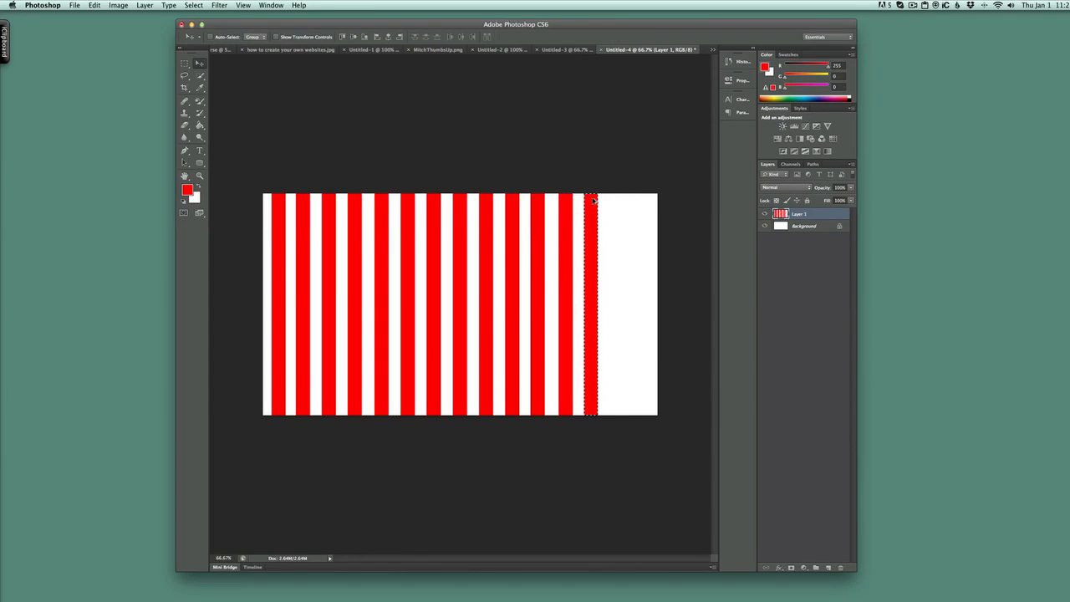
Step: Add a fourteenth and fifteenth red stripe with the same spacing, centred at about X 1150 px and X 1228 px
{"action": "key", "text": "super+t"}
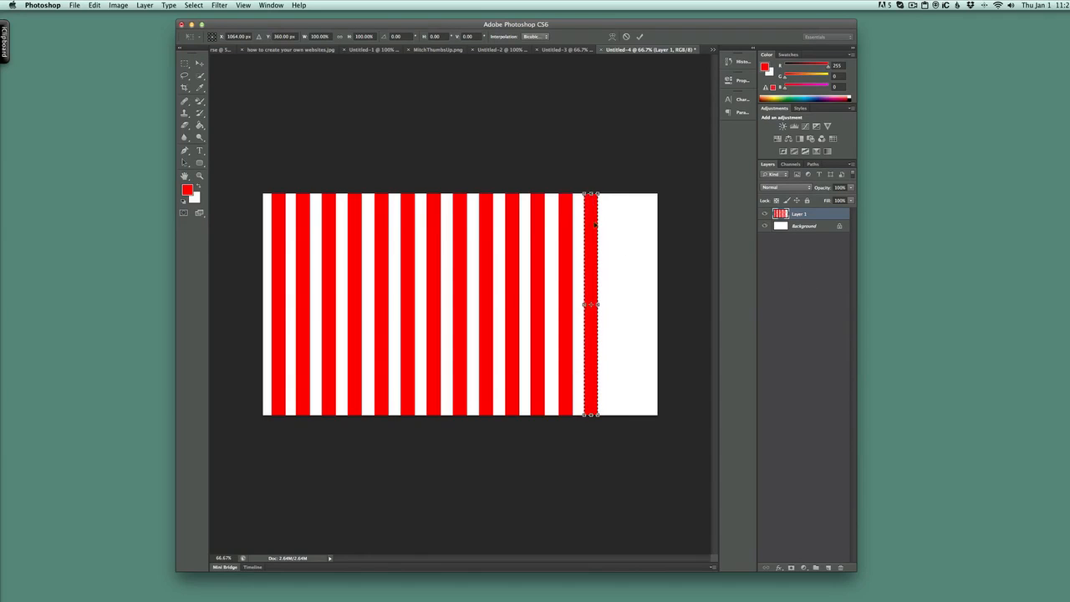
{"action": "left_click_drag", "start_coordinate": [590, 219], "coordinate": [615, 213]}
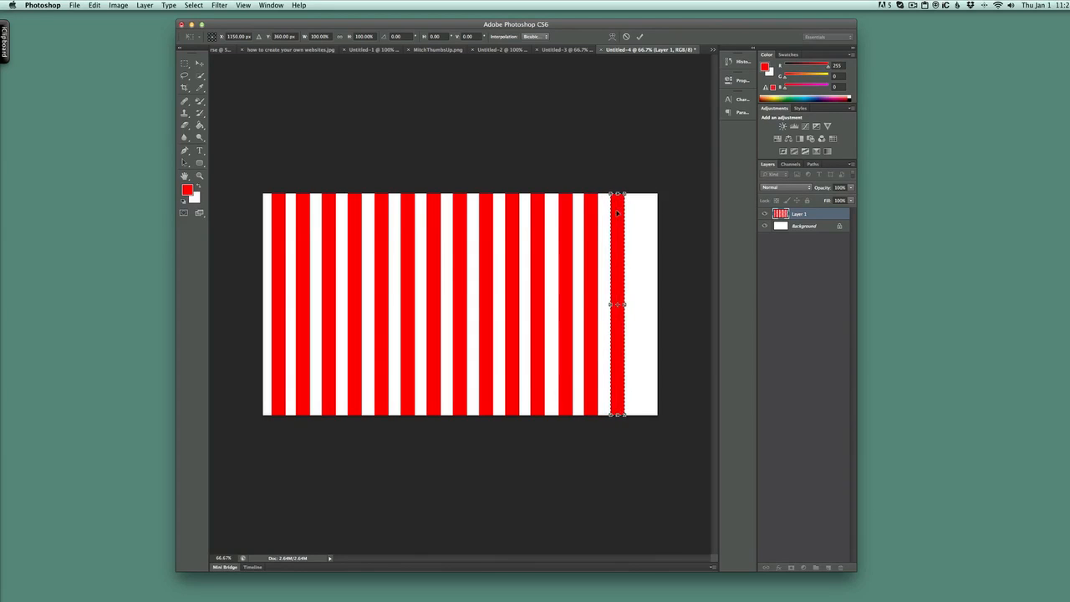
{"action": "key", "text": "Return"}
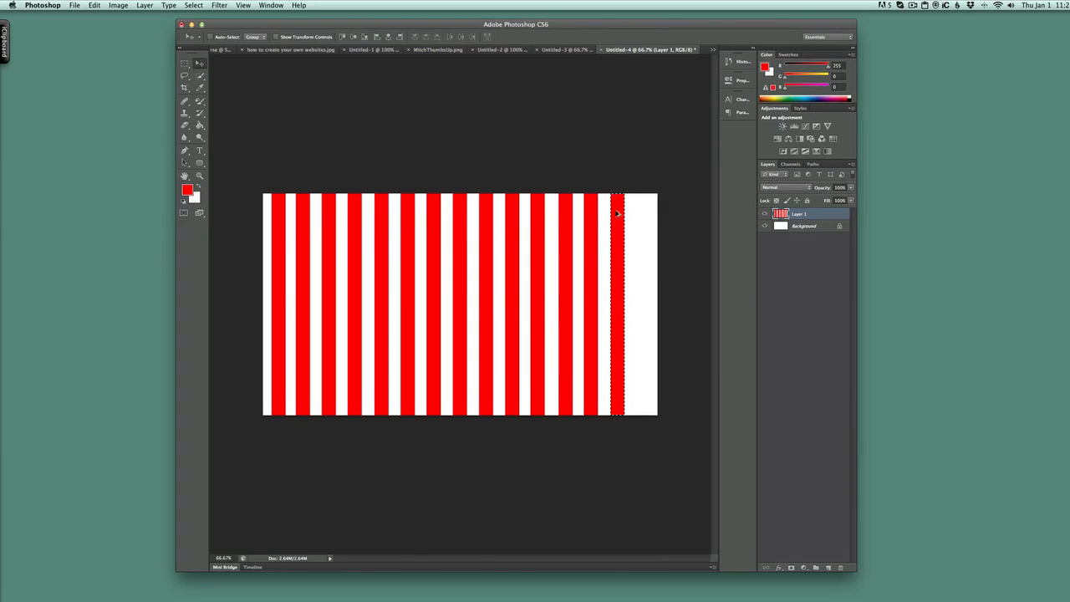
{"action": "key", "text": "super+t"}
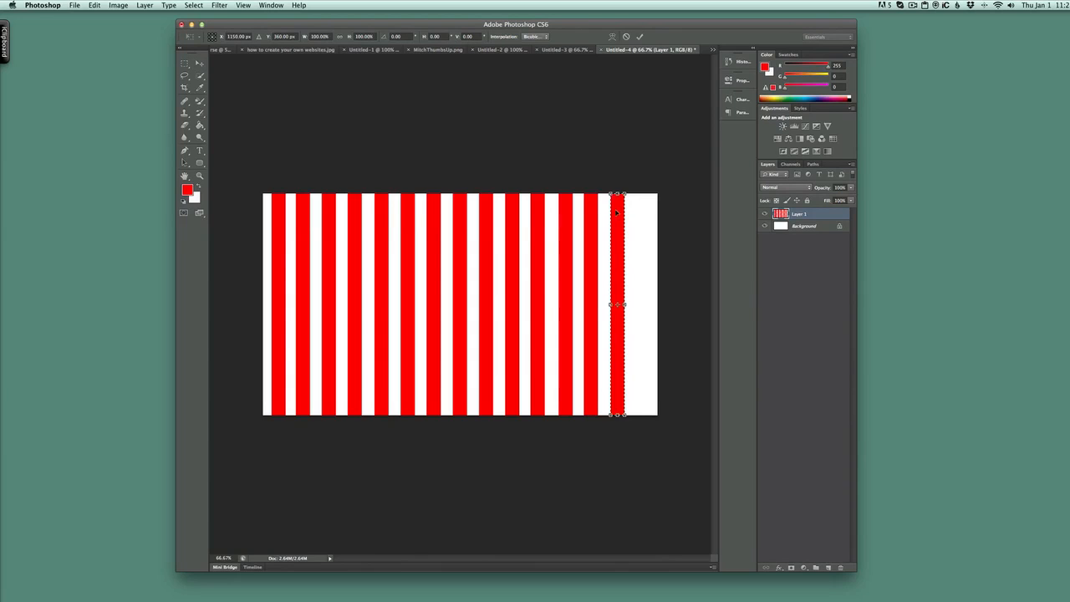
{"action": "left_click_drag", "start_coordinate": [639, 211], "coordinate": [640, 211]}
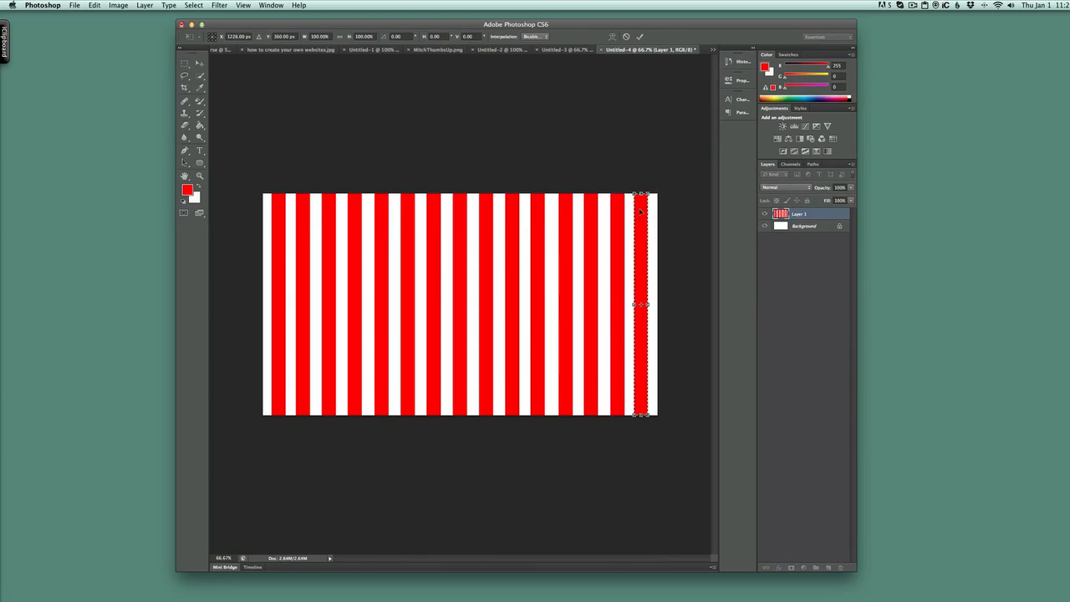
{"action": "key", "text": "Return"}
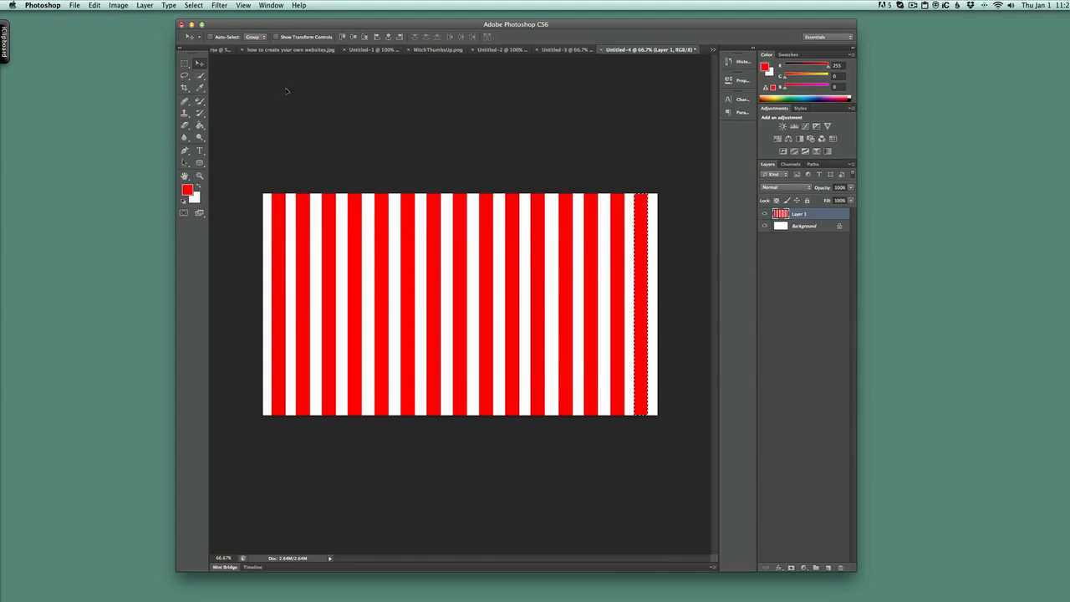
Step: Add an empty layer above the stripes and make the stripe layer, Layer 1, active again
{"action": "left_click", "coordinate": [828, 568]}
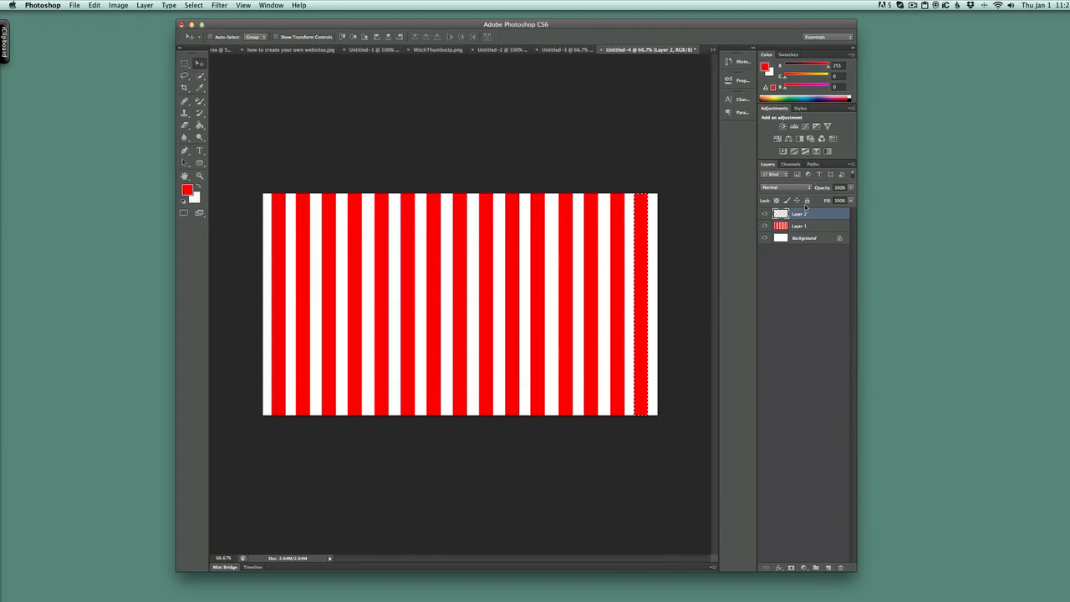
{"action": "left_click", "coordinate": [820, 227]}
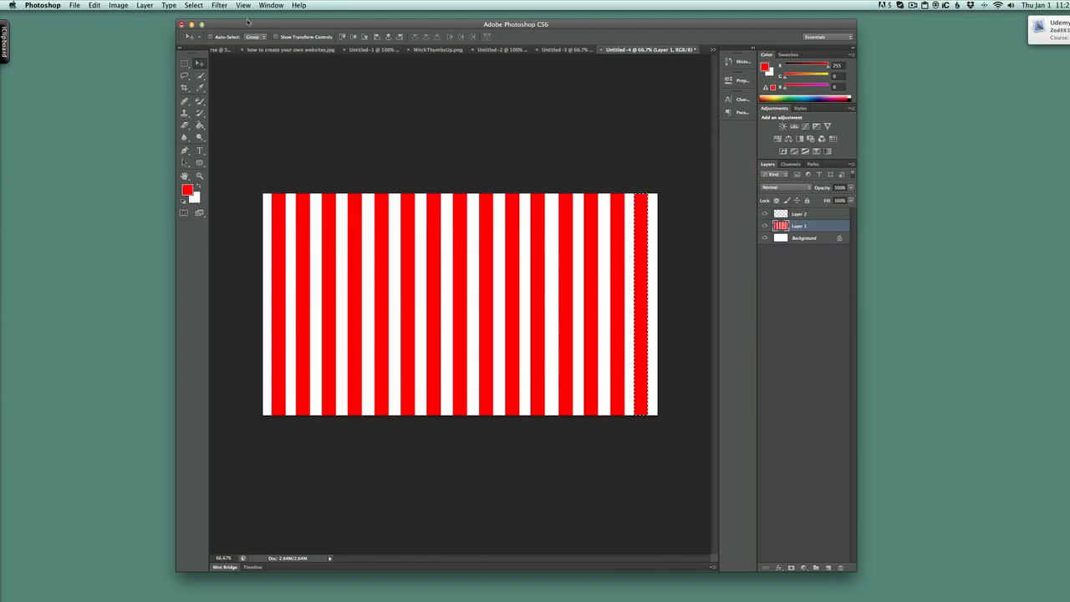
Step: Try the Polar Coordinates distortion on Layer 1 with Rectangular to Polar, keeping only the last stripe selected
{"action": "left_click", "coordinate": [197, 5]}
{"action": "mouse_move", "coordinate": [219, 5]}
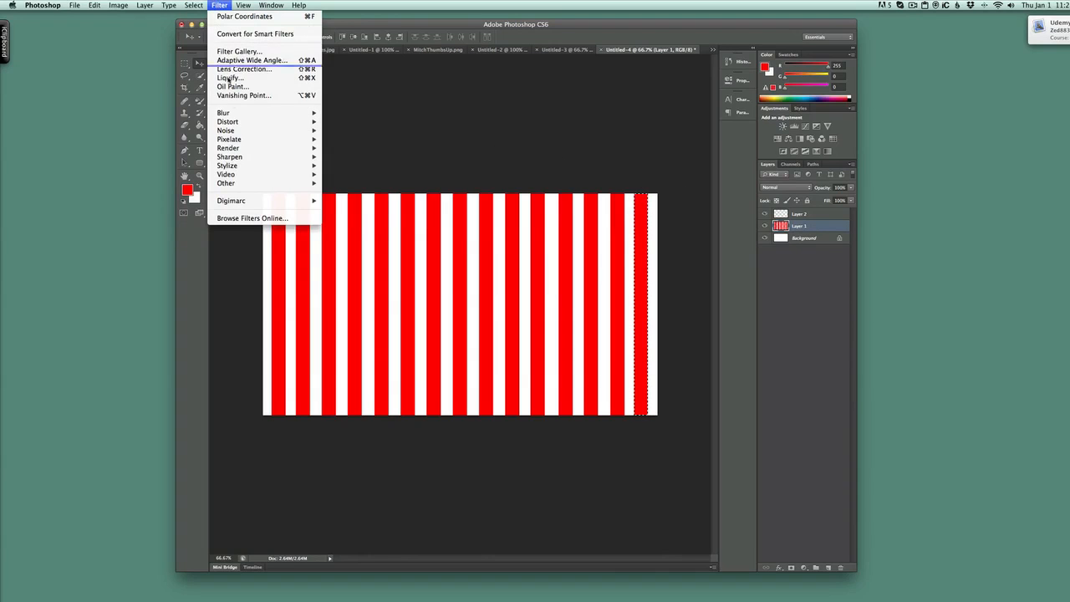
{"action": "mouse_move", "coordinate": [237, 134]}
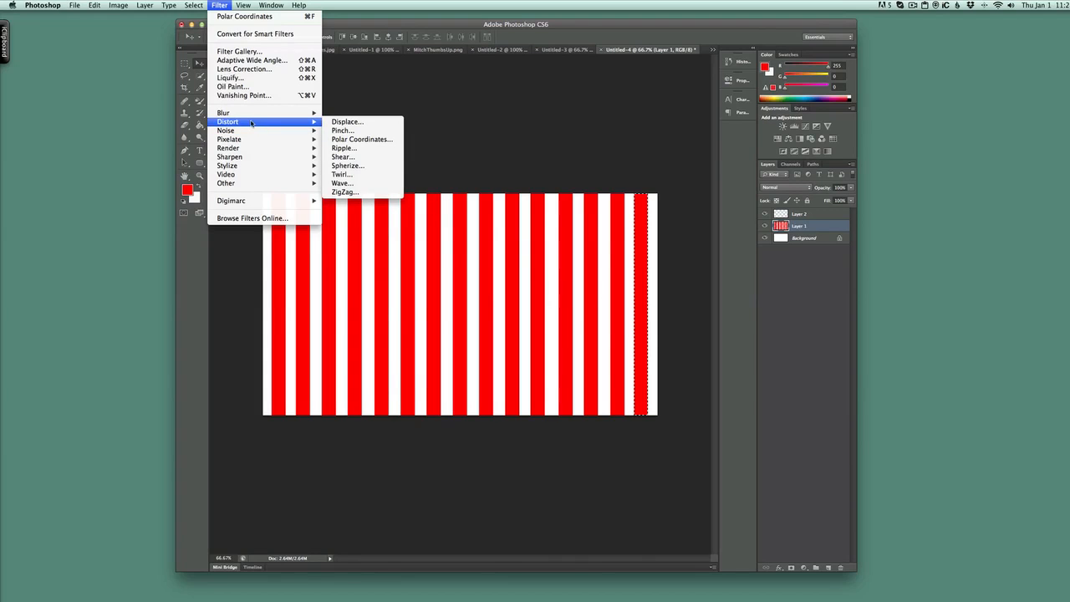
{"action": "left_click", "coordinate": [373, 140]}
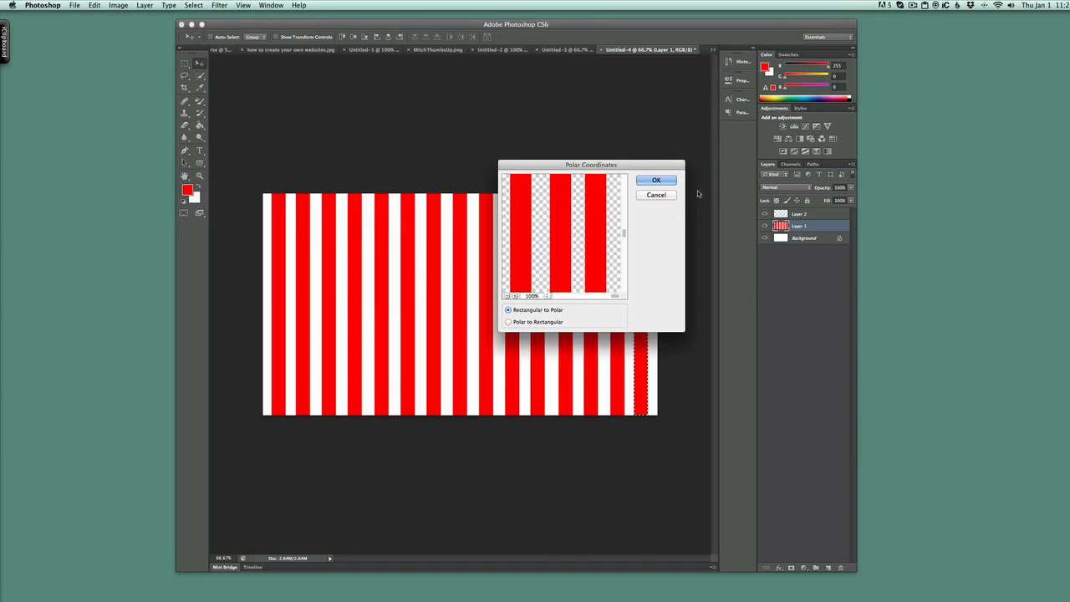
{"action": "left_click", "coordinate": [656, 181]}
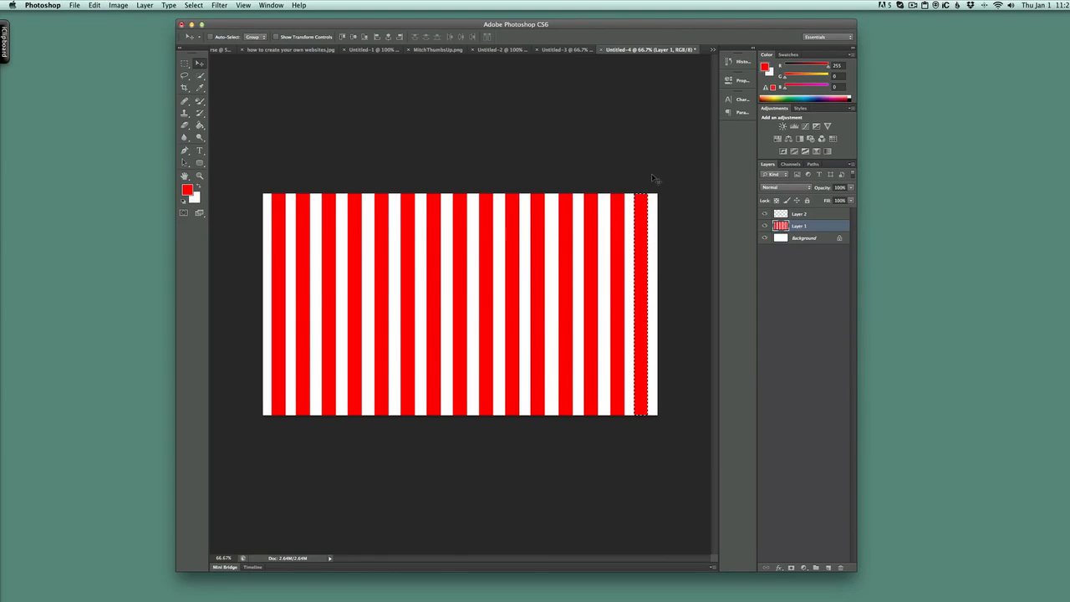
Step: Select the whole canvas with the Rectangular Marquee and apply the Polar Coordinates distortion to Layer 1, using Rectangular to Polar
{"action": "left_click", "coordinate": [185, 76]}
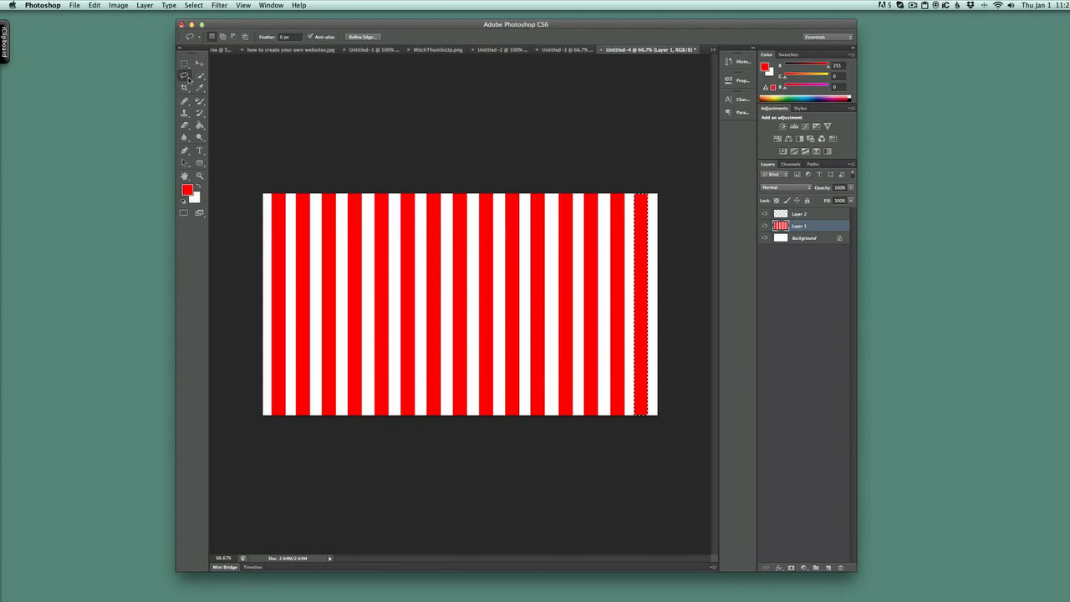
{"action": "left_click", "coordinate": [188, 78]}
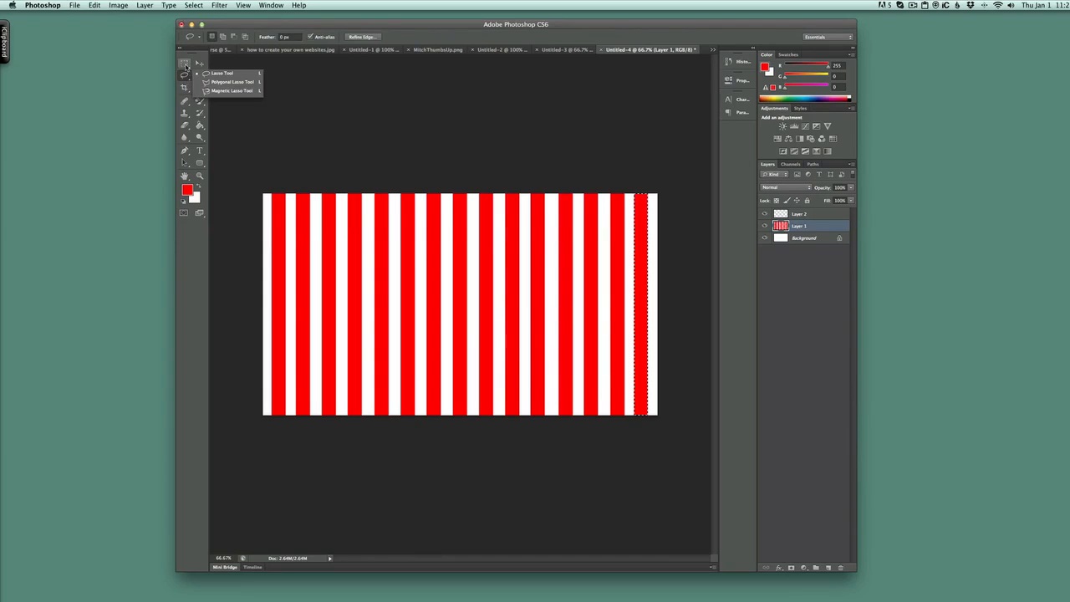
{"action": "left_click", "coordinate": [185, 64]}
{"action": "left_click", "coordinate": [253, 62]}
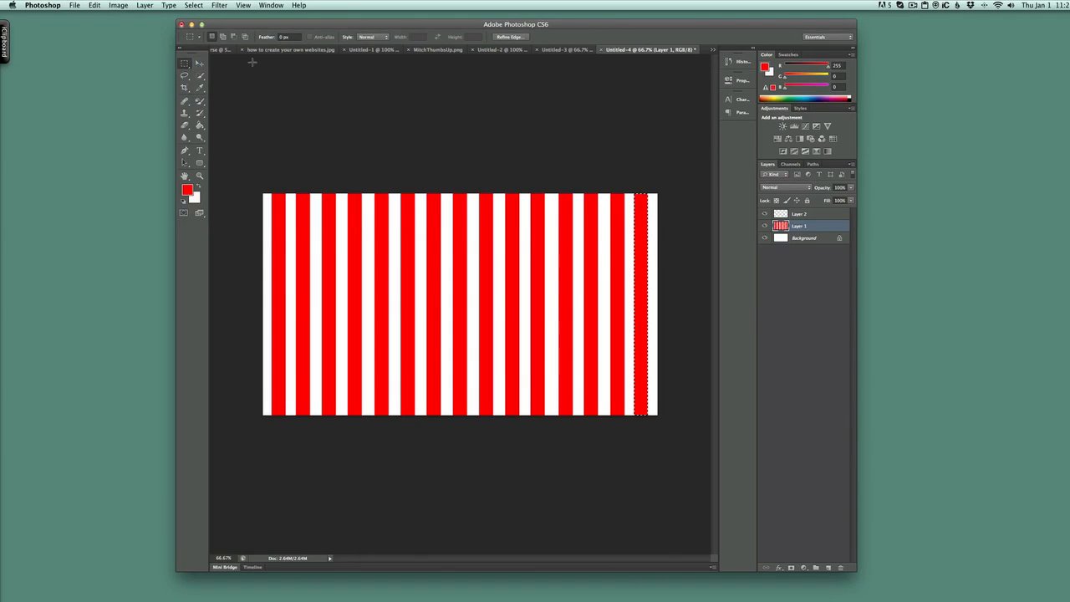
{"action": "left_click_drag", "start_coordinate": [261, 192], "coordinate": [681, 427]}
{"action": "left_click", "coordinate": [223, 5]}
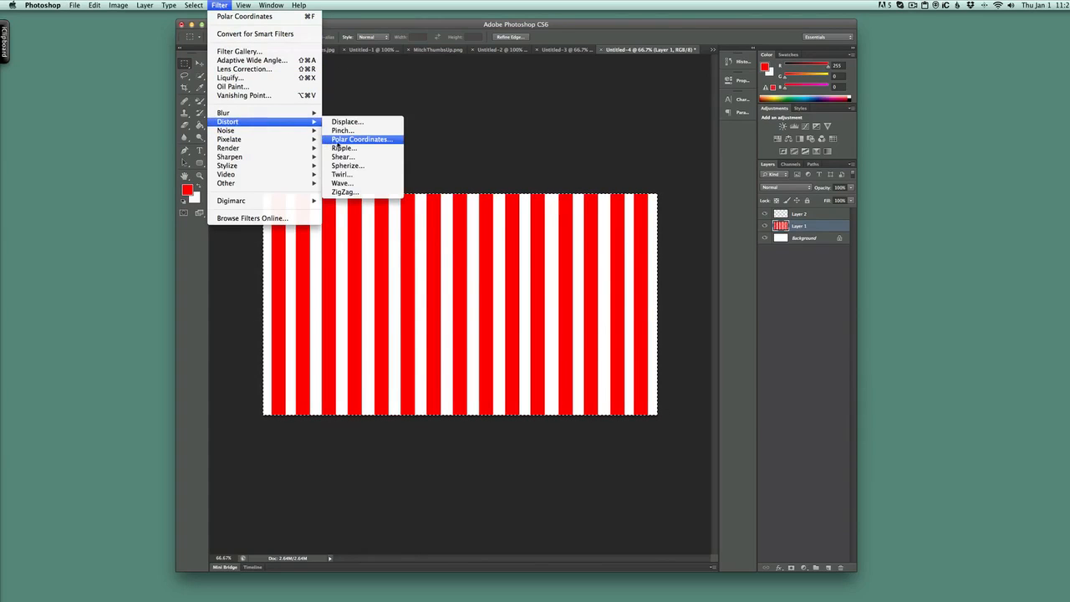
{"action": "left_click", "coordinate": [344, 140]}
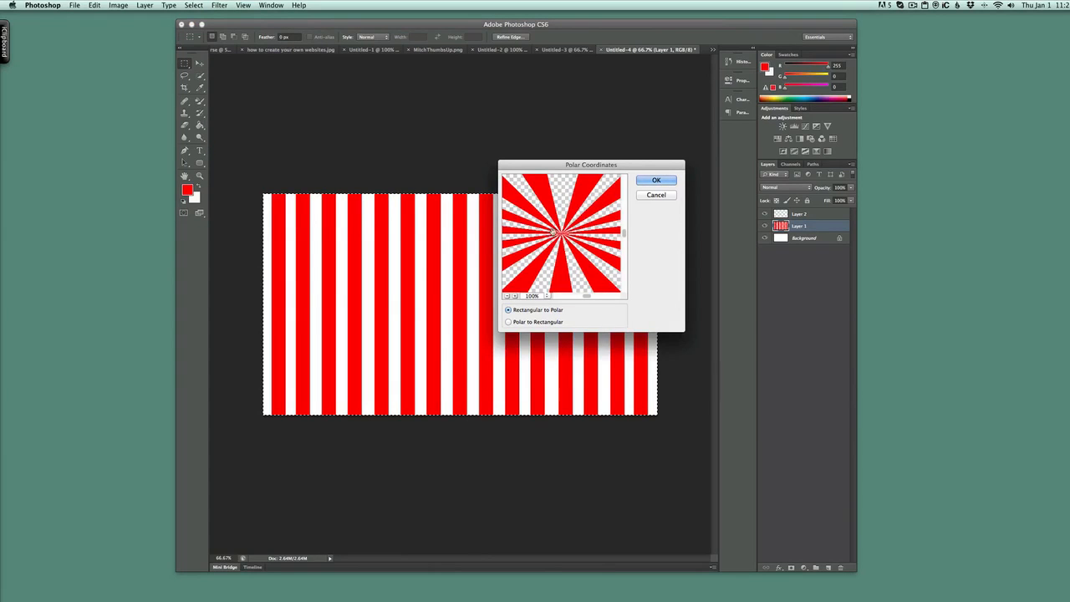
{"action": "left_click", "coordinate": [656, 180]}
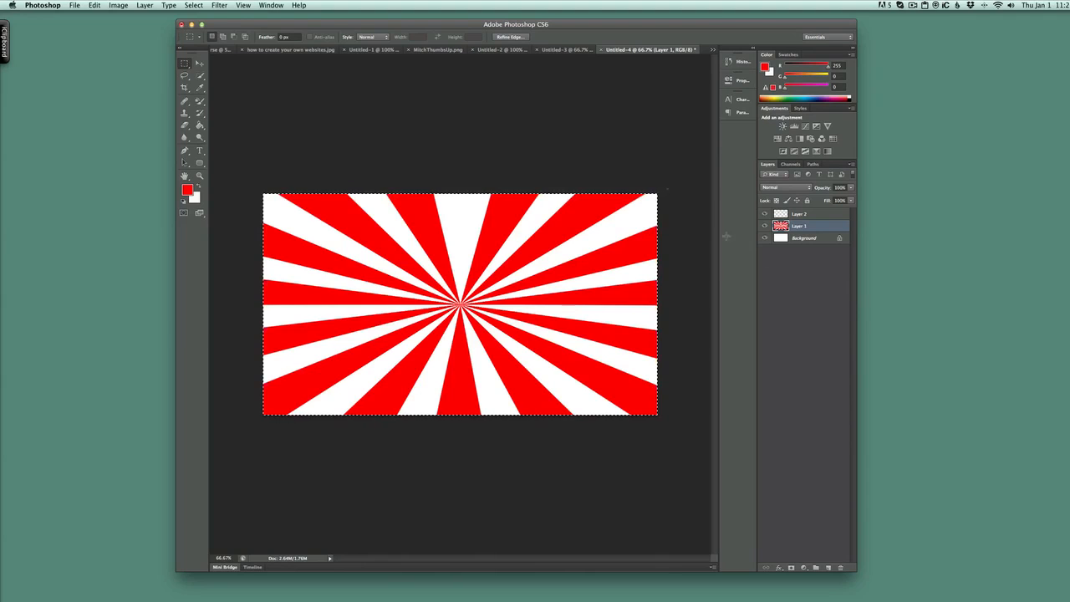
Step: Duplicate the Background layer as Background copy and hide both white layers
{"action": "left_click", "coordinate": [814, 239]}
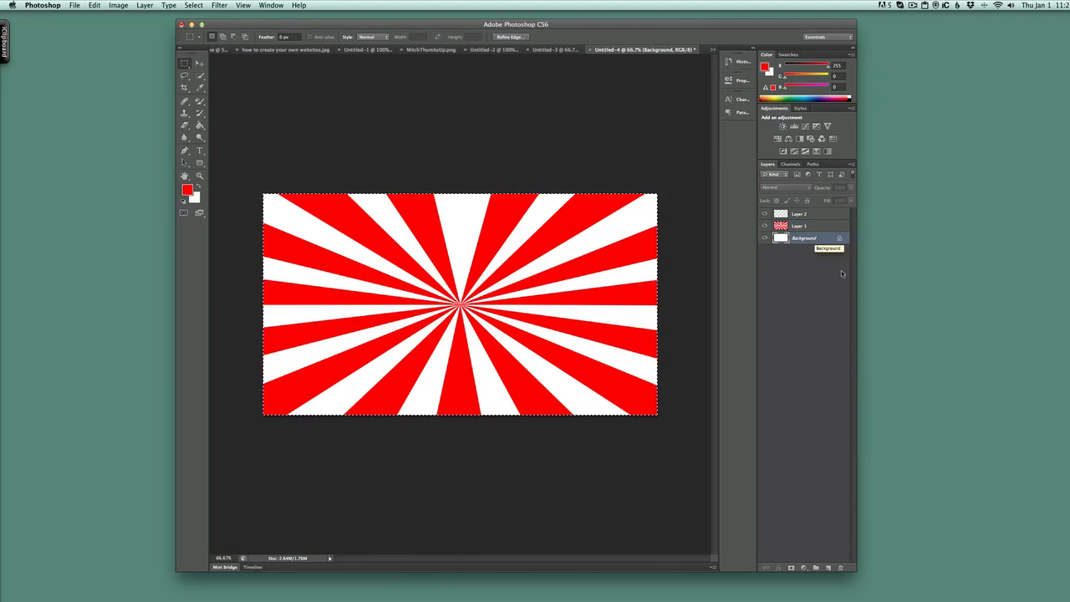
{"action": "right_click", "coordinate": [807, 236]}
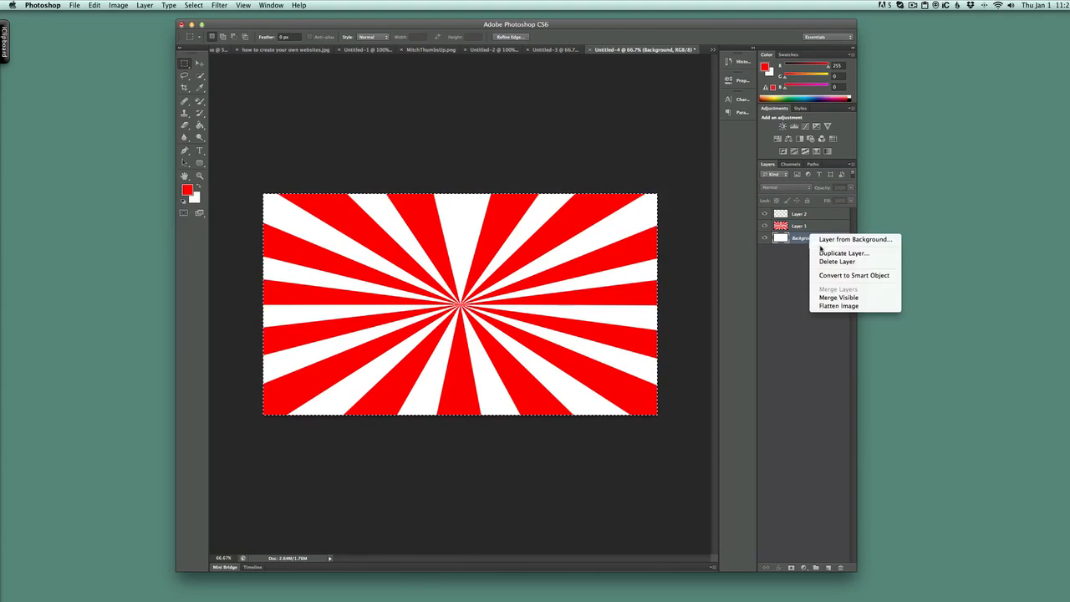
{"action": "left_click", "coordinate": [828, 253]}
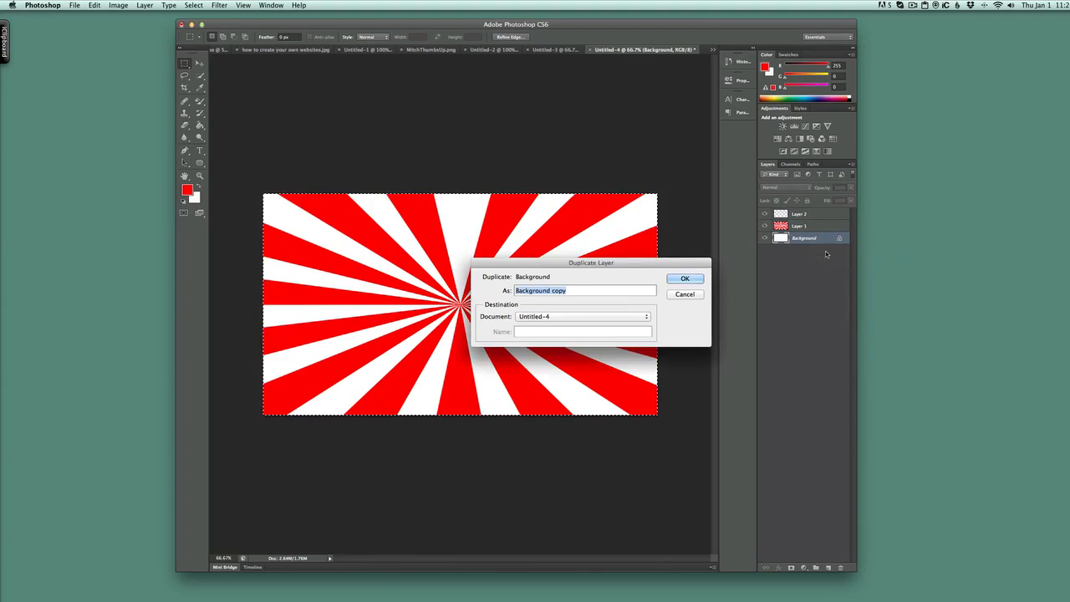
{"action": "left_click", "coordinate": [685, 278]}
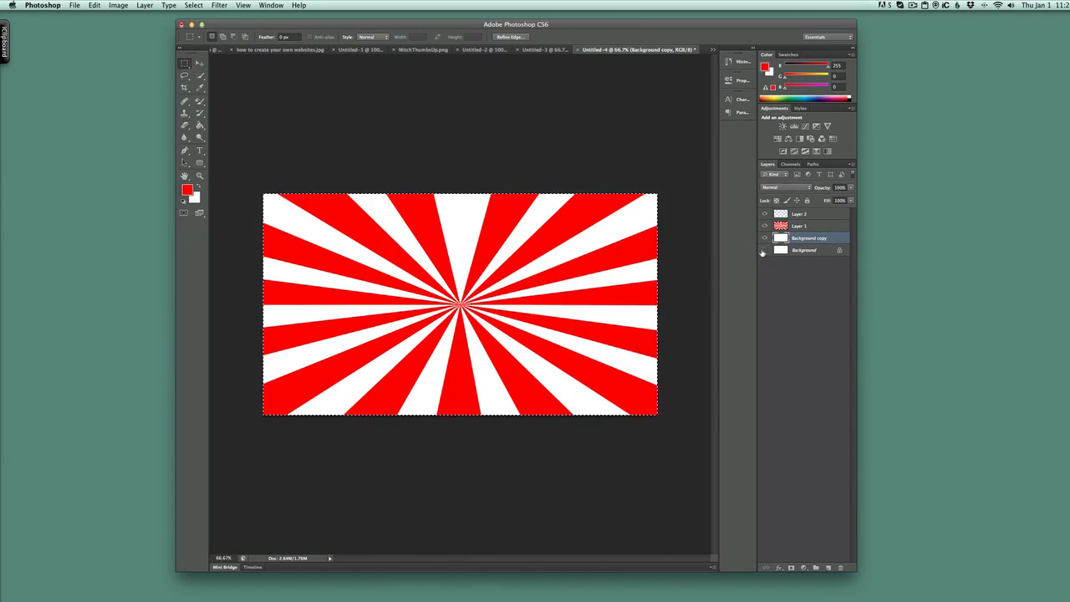
{"action": "left_click", "coordinate": [763, 251]}
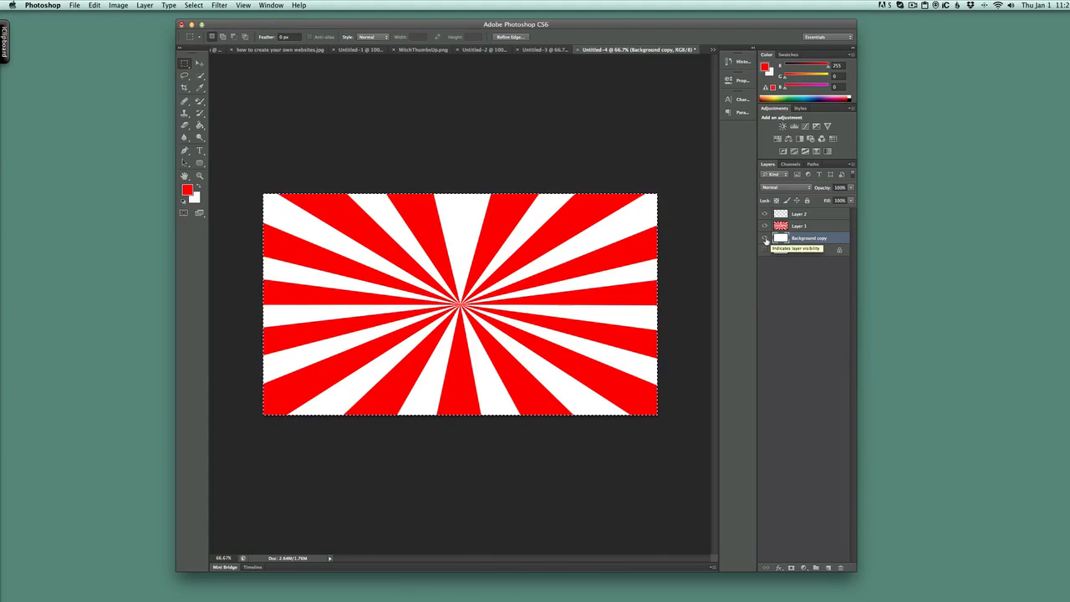
{"action": "left_click", "coordinate": [764, 238]}
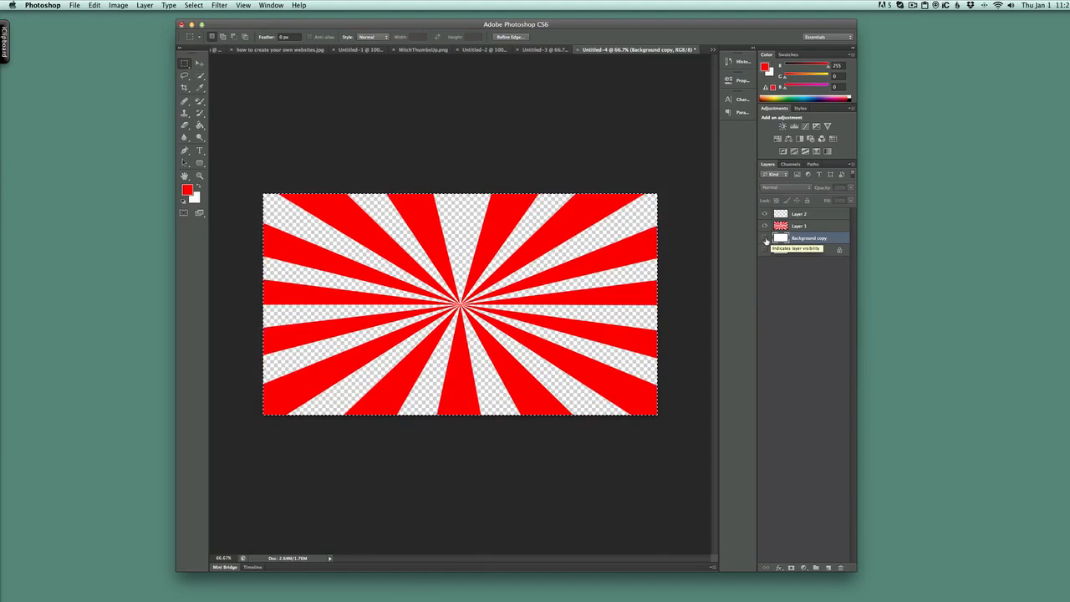
Step: Add a new layer beneath the red rays and fill it with bright green (33ff00) using the Paint Bucket
{"action": "left_click", "coordinate": [829, 569]}
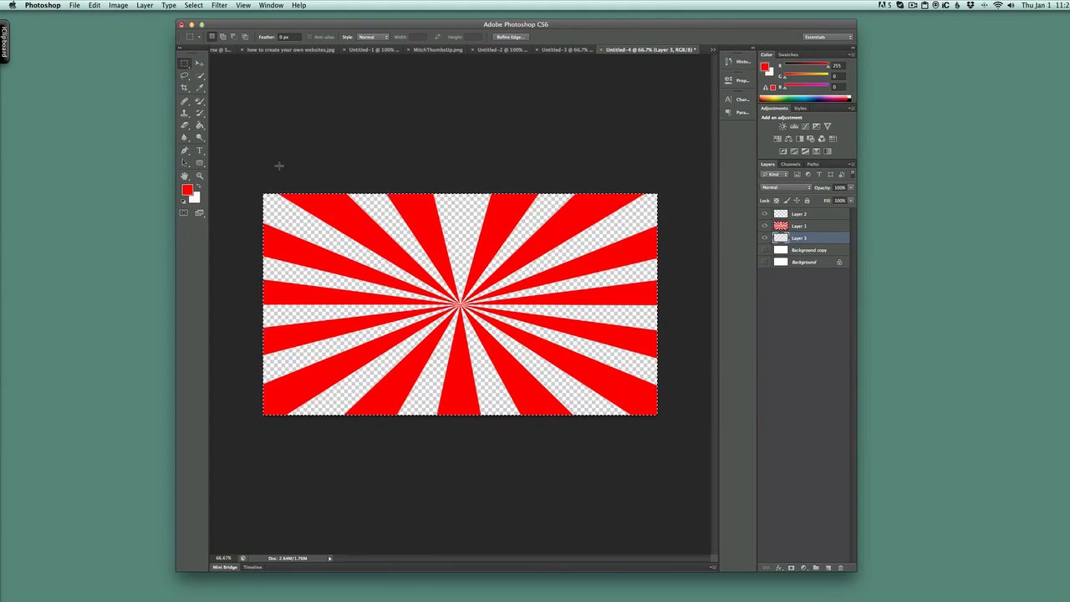
{"action": "left_click", "coordinate": [188, 189]}
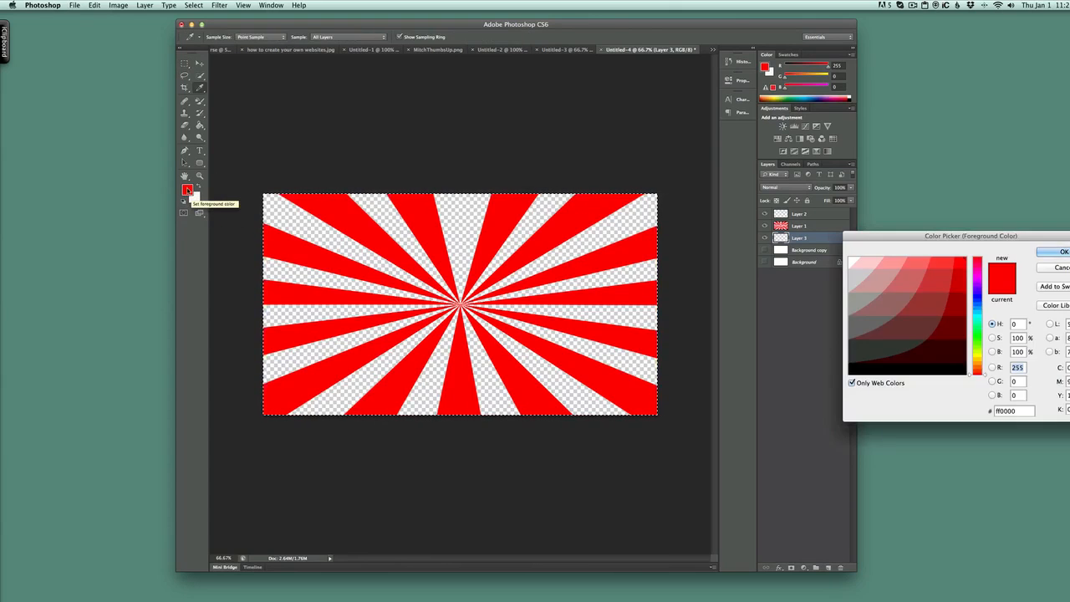
{"action": "left_click", "coordinate": [976, 340]}
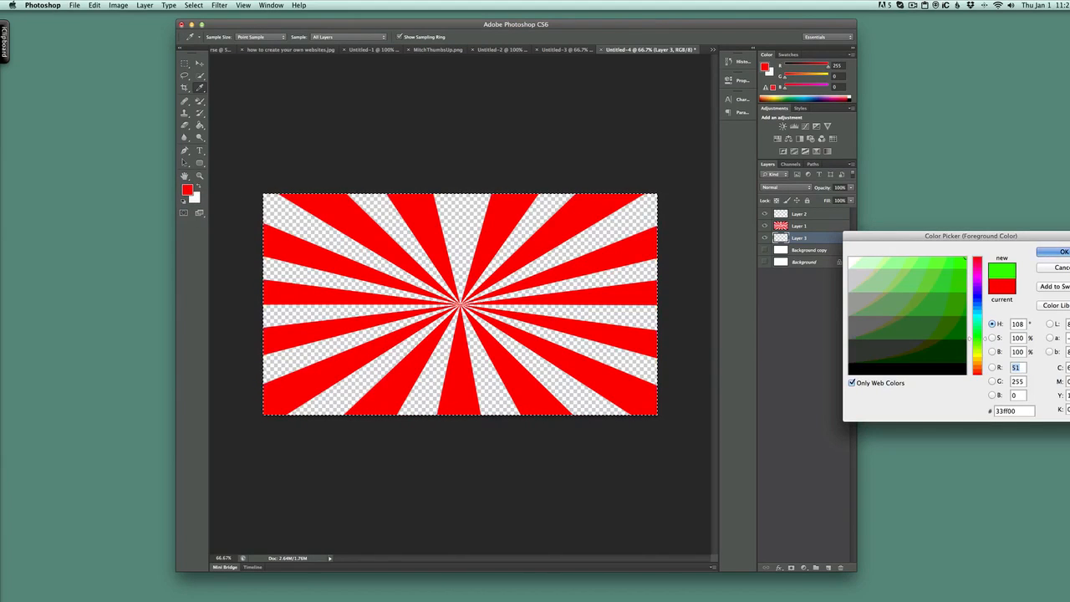
{"action": "left_click", "coordinate": [1063, 252]}
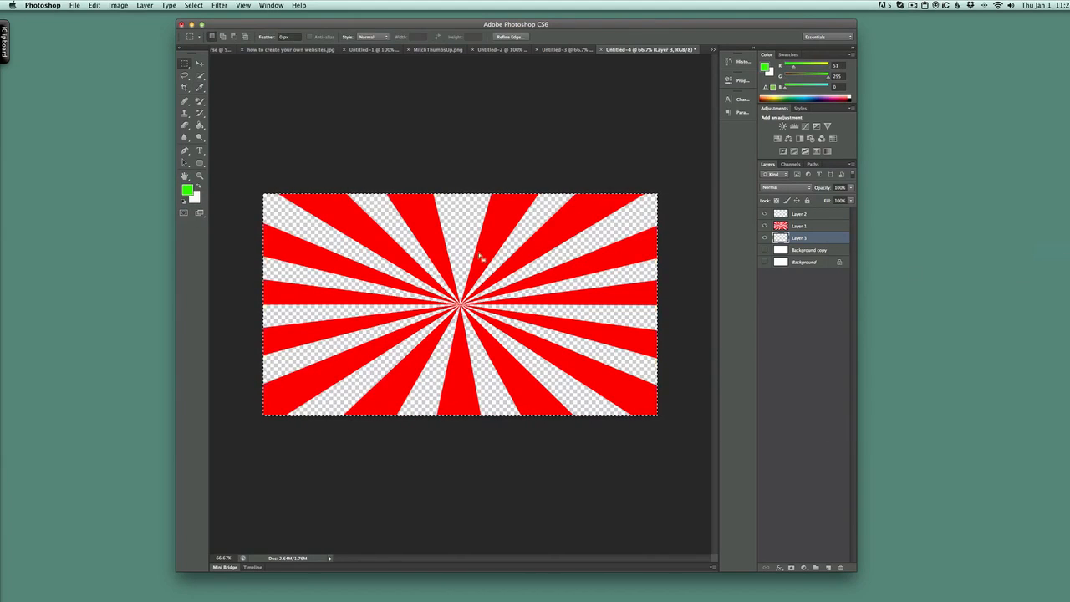
{"action": "left_click", "coordinate": [200, 125]}
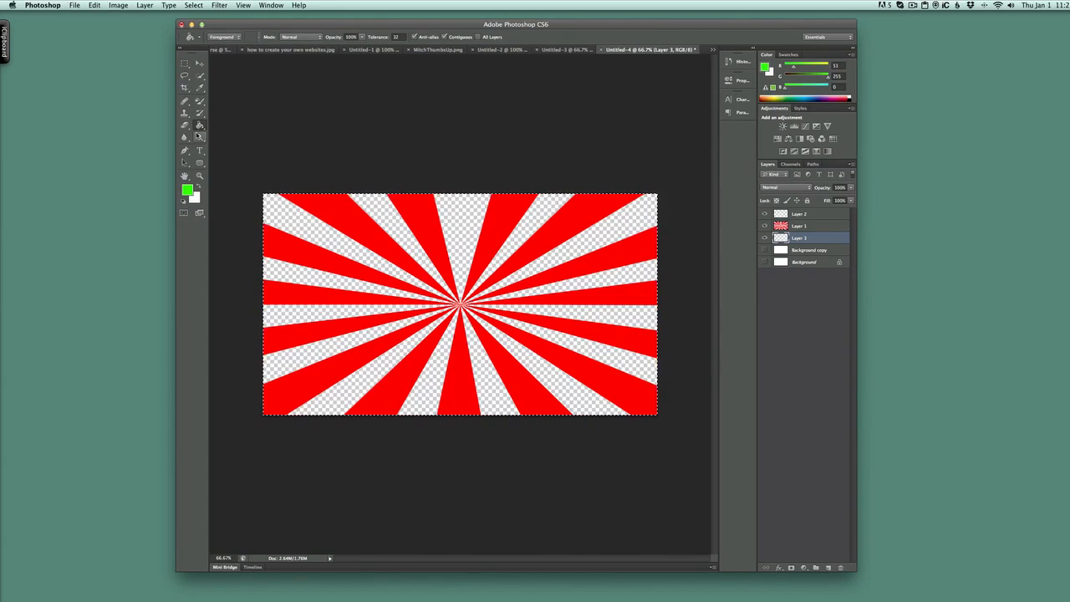
{"action": "left_click", "coordinate": [339, 246]}
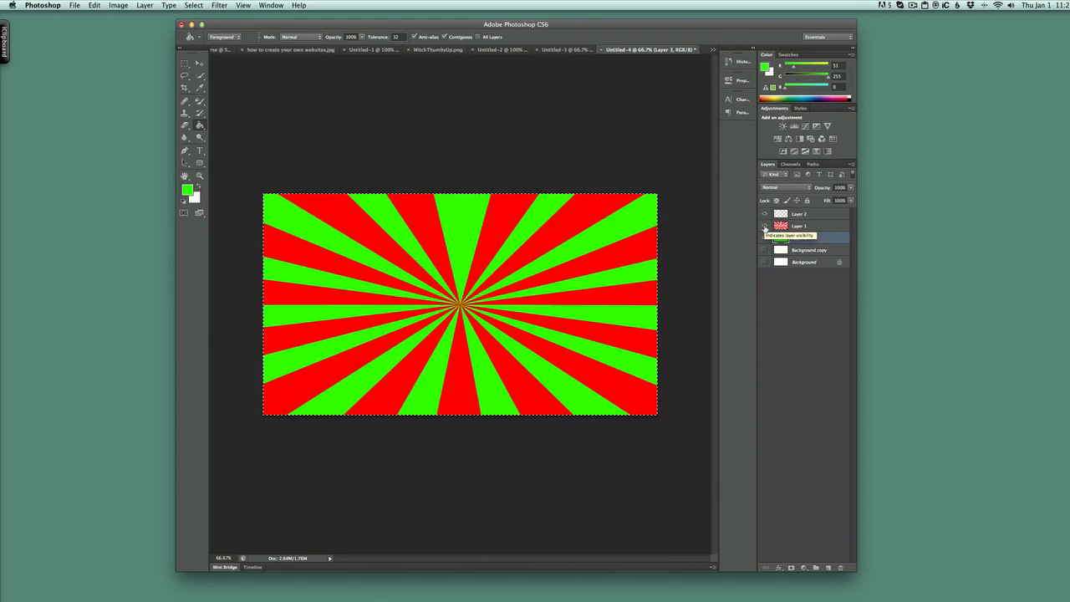
Step: Give the rays on Layer 1 a yellow (ffff00) Color Overlay at 100% opacity and add a Stroke effect
{"action": "left_click", "coordinate": [817, 227]}
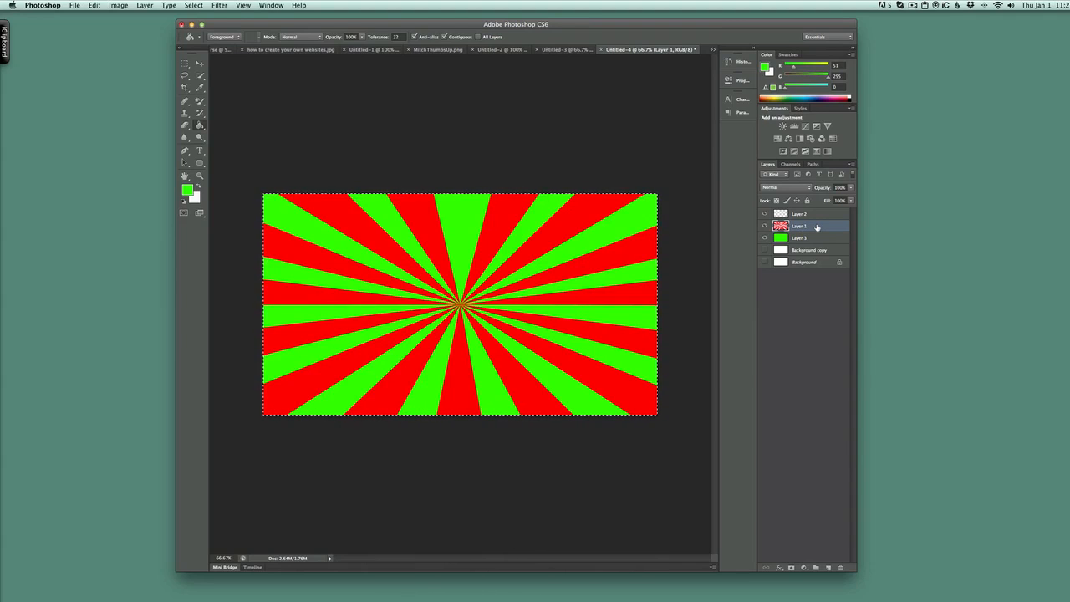
{"action": "right_click", "coordinate": [817, 227]}
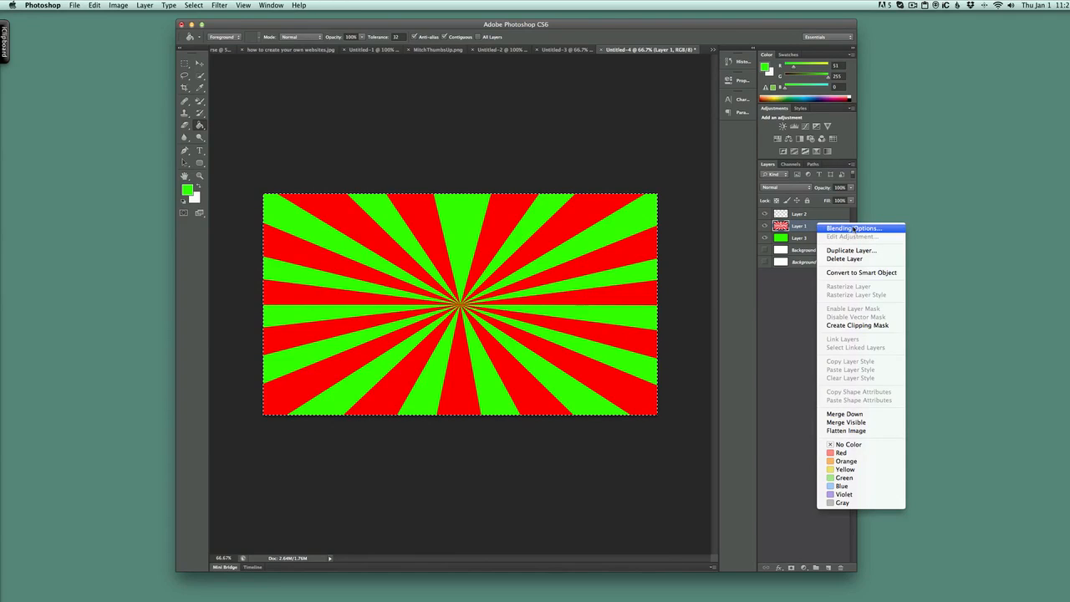
{"action": "left_click", "coordinate": [854, 227]}
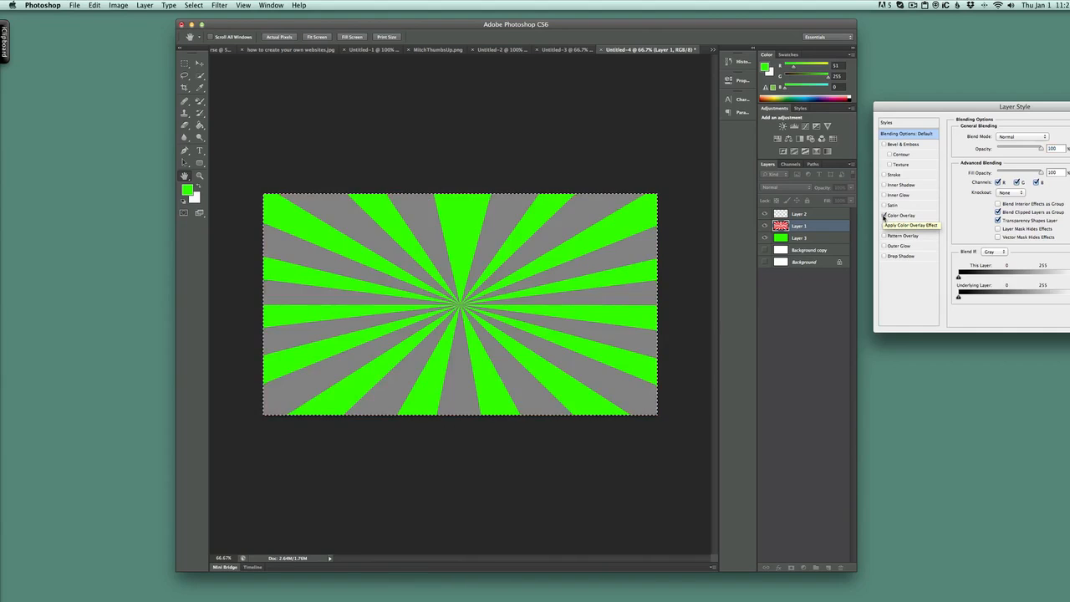
{"action": "left_click", "coordinate": [883, 215]}
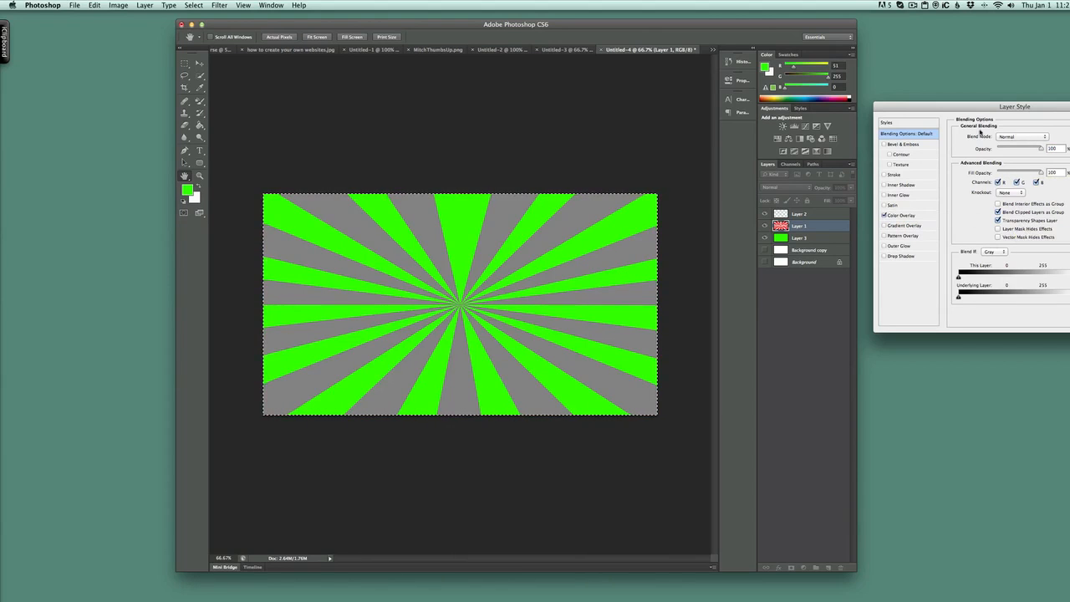
{"action": "left_click", "coordinate": [920, 217]}
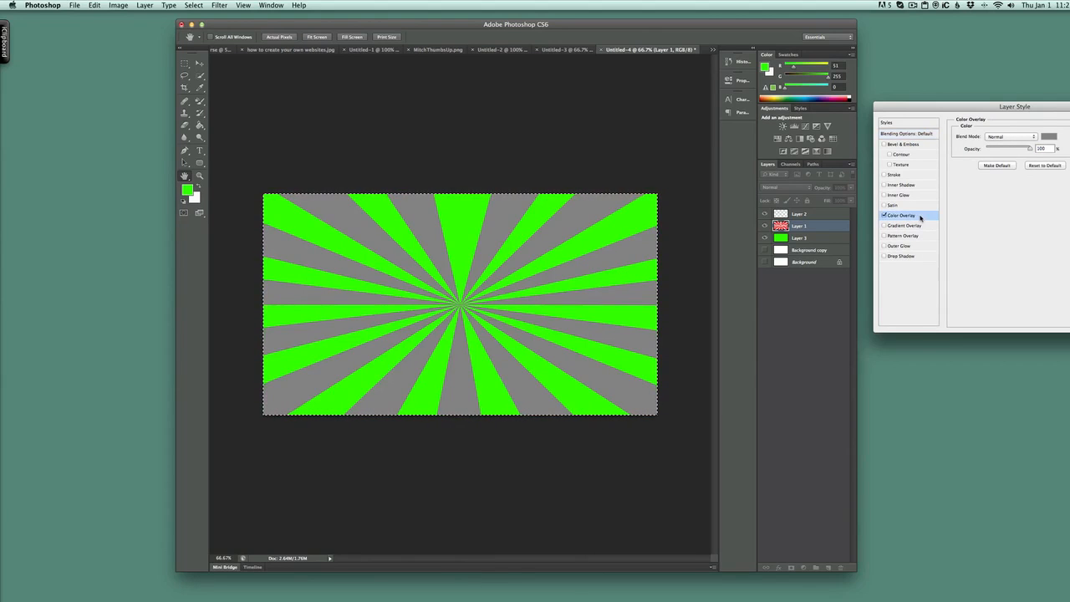
{"action": "left_click", "coordinate": [1049, 136]}
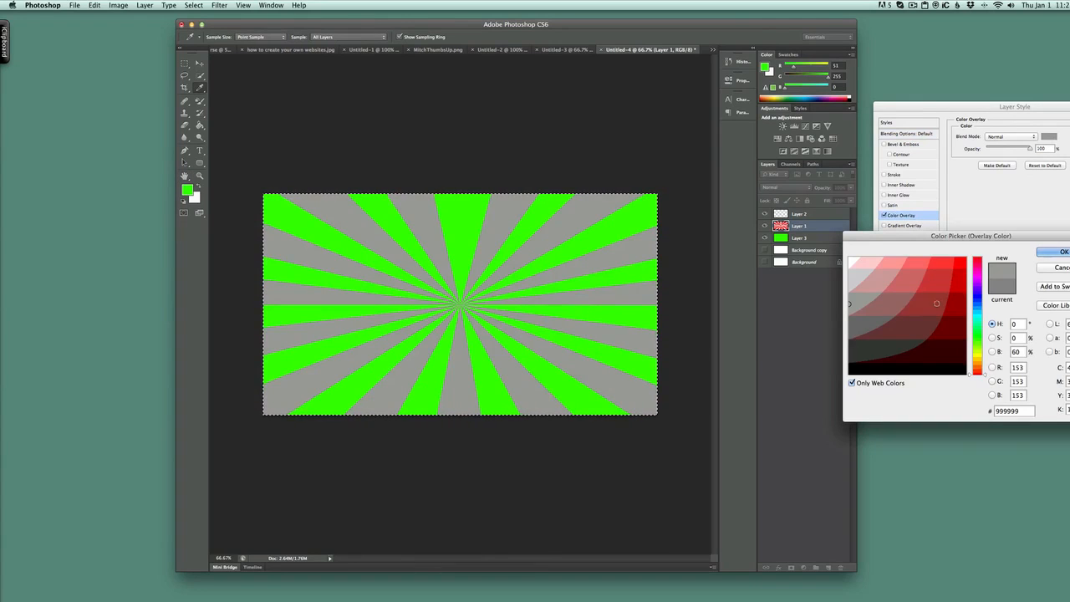
{"action": "left_click", "coordinate": [979, 357]}
{"action": "left_click", "coordinate": [954, 269]}
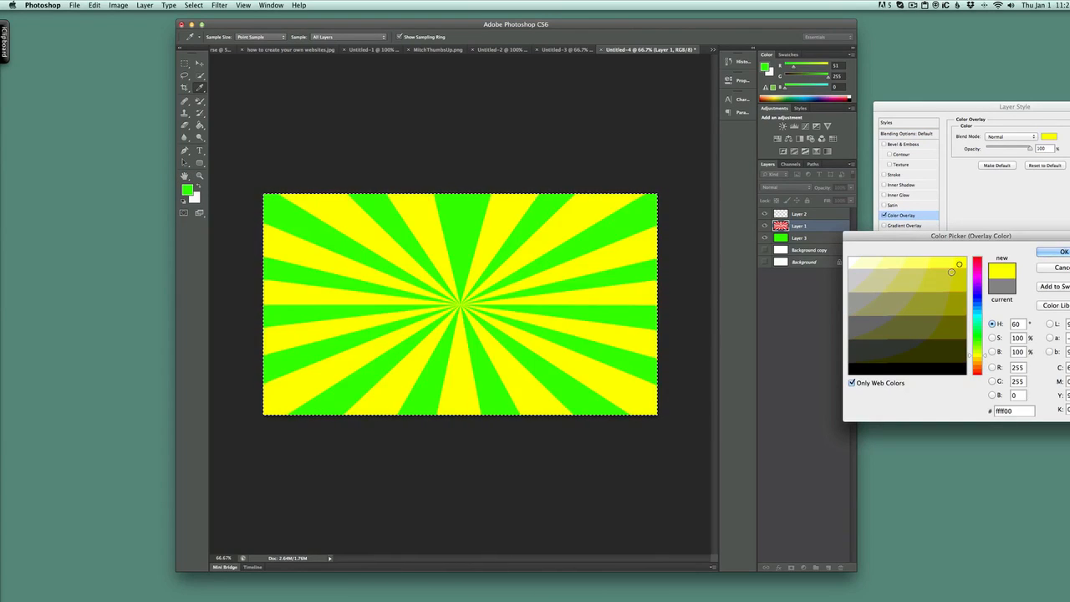
{"action": "left_click", "coordinate": [1059, 251]}
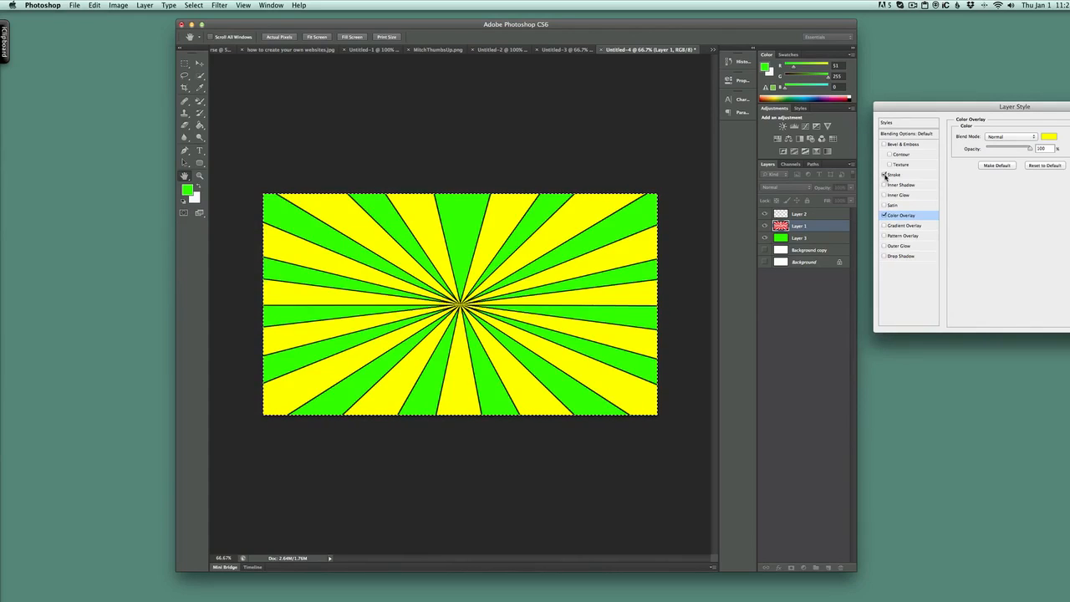
{"action": "left_click", "coordinate": [884, 174]}
{"action": "key", "text": "Return"}
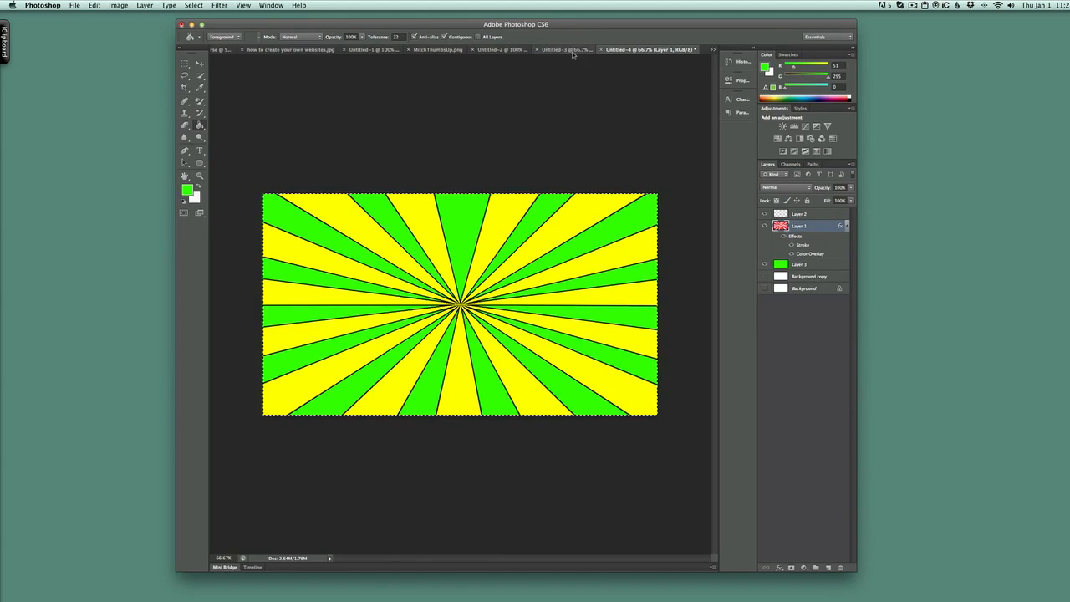
Step: Move the thumbs-up man cutout from its PNG document into the sunburst document, placing him at the lower left of the canvas
{"action": "left_click", "coordinate": [430, 51]}
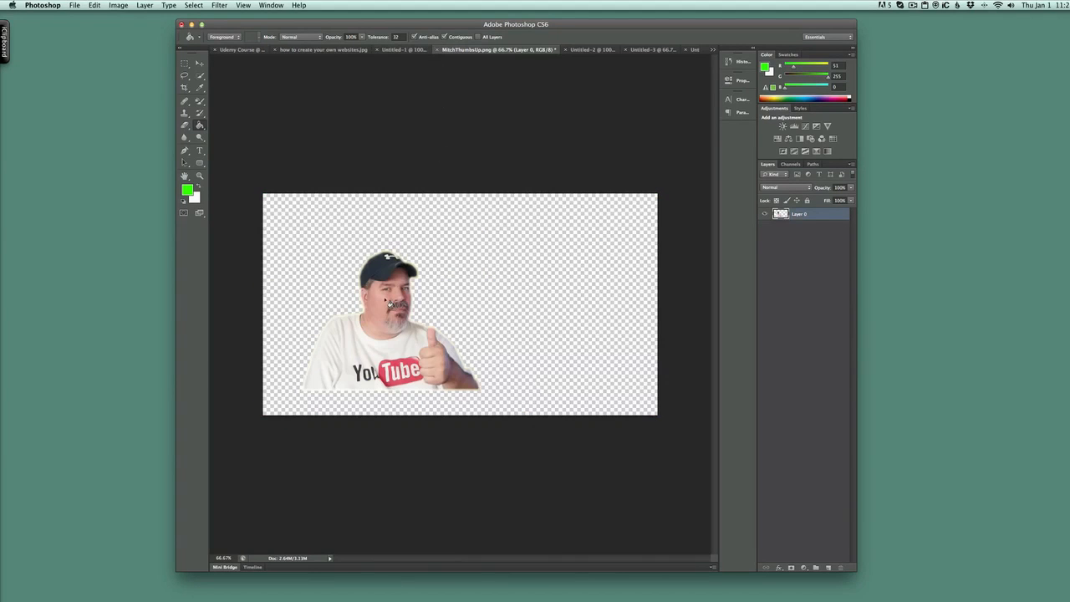
{"action": "left_click", "coordinate": [198, 64]}
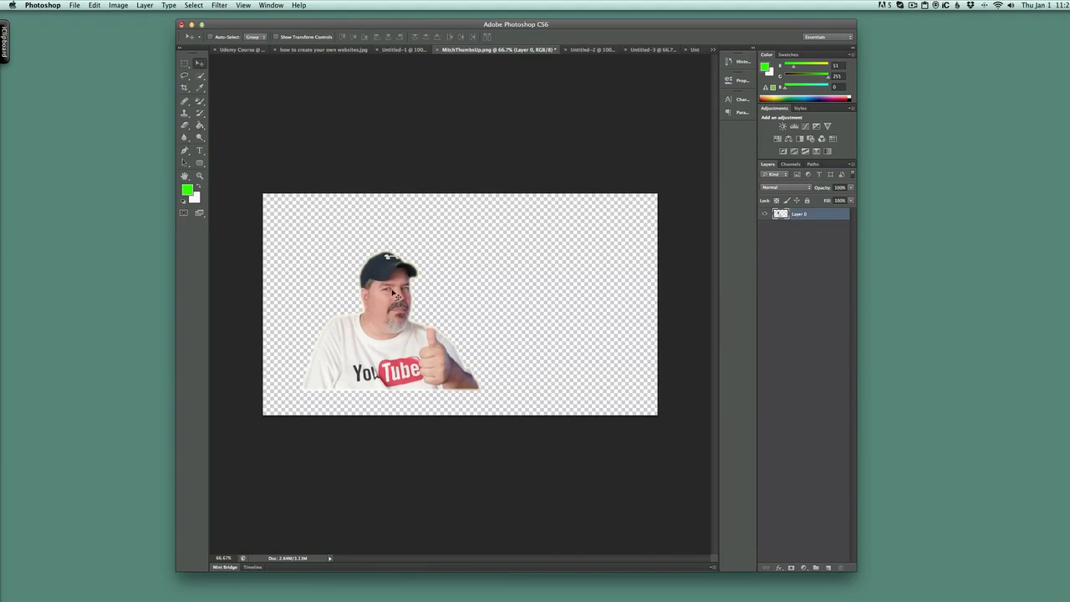
{"action": "mouse_move", "coordinate": [394, 295]}
{"action": "left_mouse_down"}
{"action": "mouse_move", "coordinate": [447, 273]}
{"action": "mouse_move", "coordinate": [632, 72]}
{"action": "mouse_move", "coordinate": [702, 53]}
{"action": "mouse_move", "coordinate": [440, 320]}
{"action": "mouse_move", "coordinate": [383, 292]}
{"action": "left_mouse_up"}
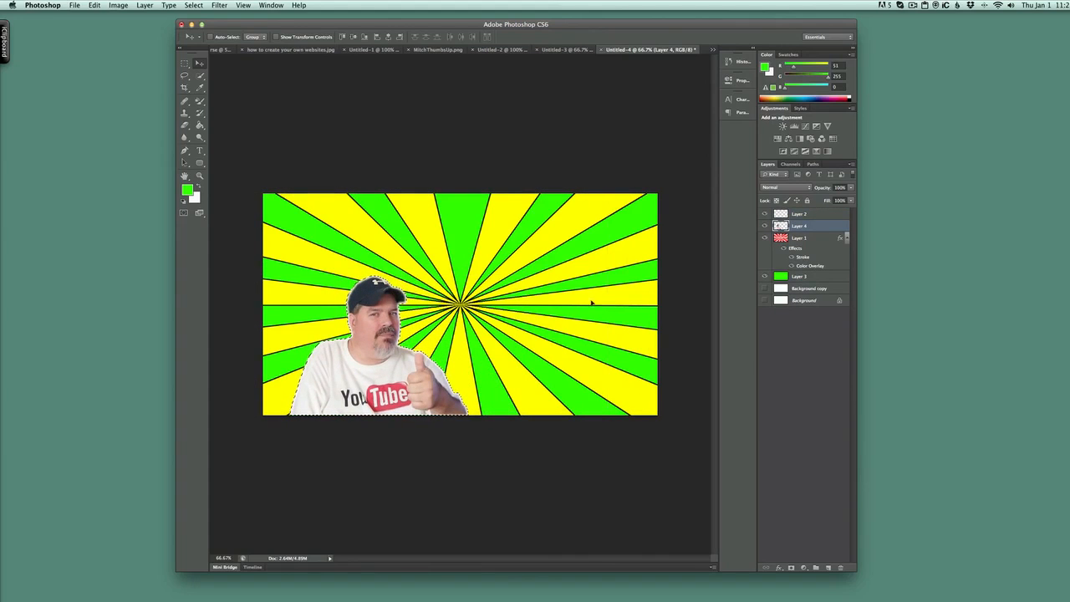
Step: Use the Horizontal Type tool on Layer 2 to add the text "Youtube Secrets" above the man's head
{"action": "left_click", "coordinate": [824, 214]}
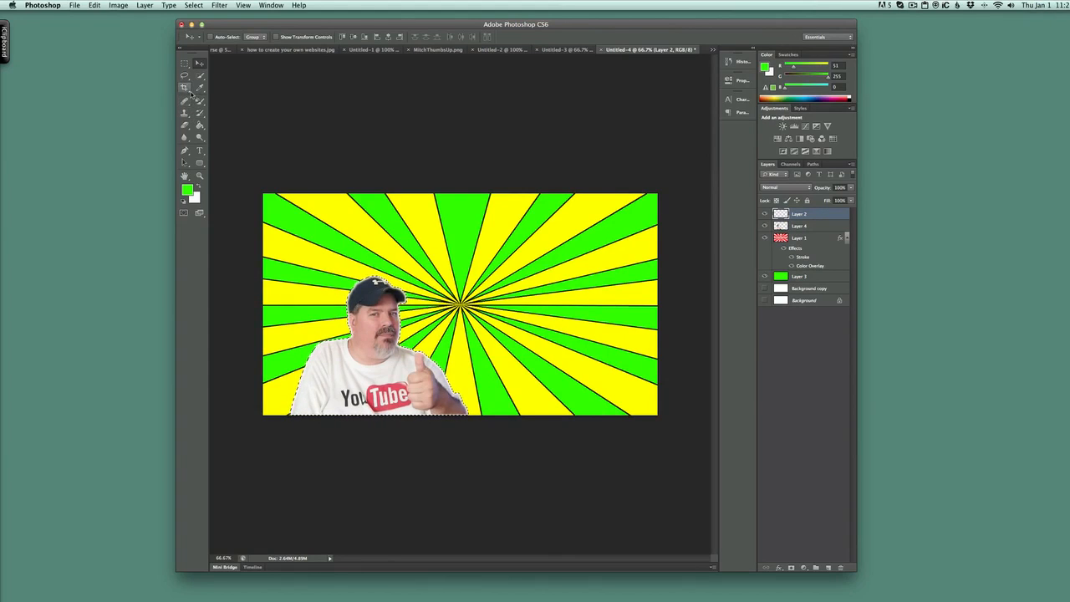
{"action": "left_click", "coordinate": [201, 153]}
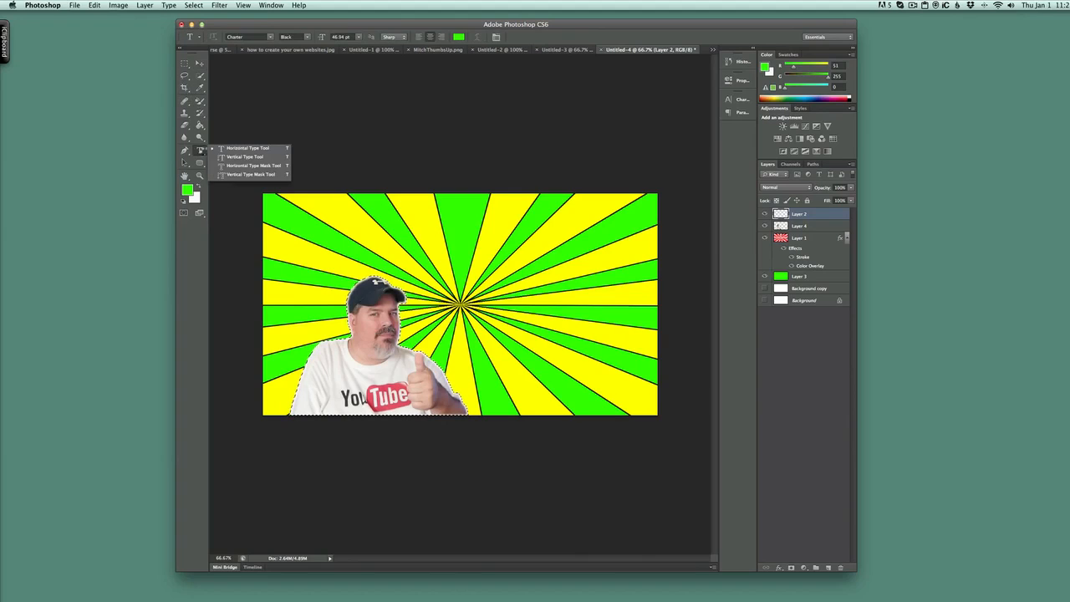
{"action": "left_click", "coordinate": [260, 151]}
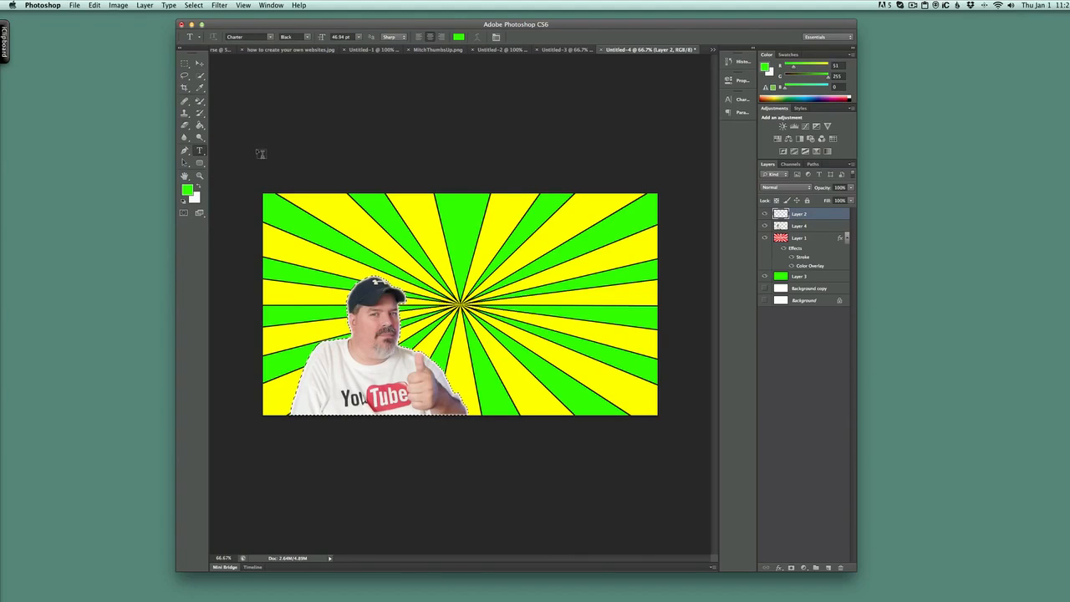
{"action": "left_click", "coordinate": [348, 219]}
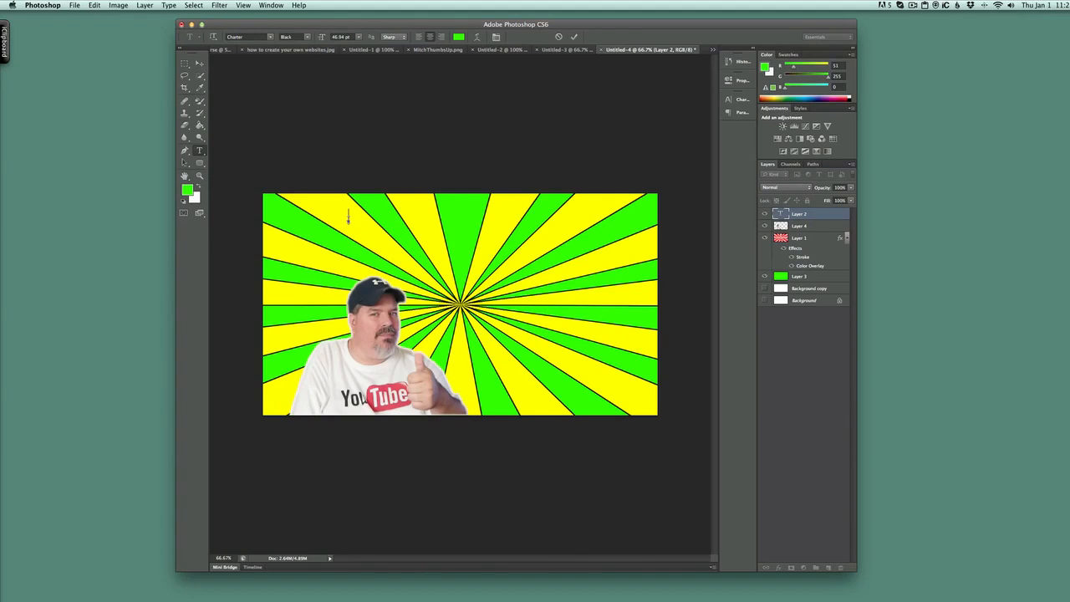
{"action": "type", "text": "Youtu"}
{"action": "key", "text": "BackSpace"}
{"action": "type", "text": "ube   Secrets"}
Step: Commit the text and add a black outside Stroke to the Youtube Secrets layer
{"action": "left_click", "coordinate": [813, 215]}
{"action": "right_click", "coordinate": [817, 218]}
{"action": "left_click", "coordinate": [846, 218]}
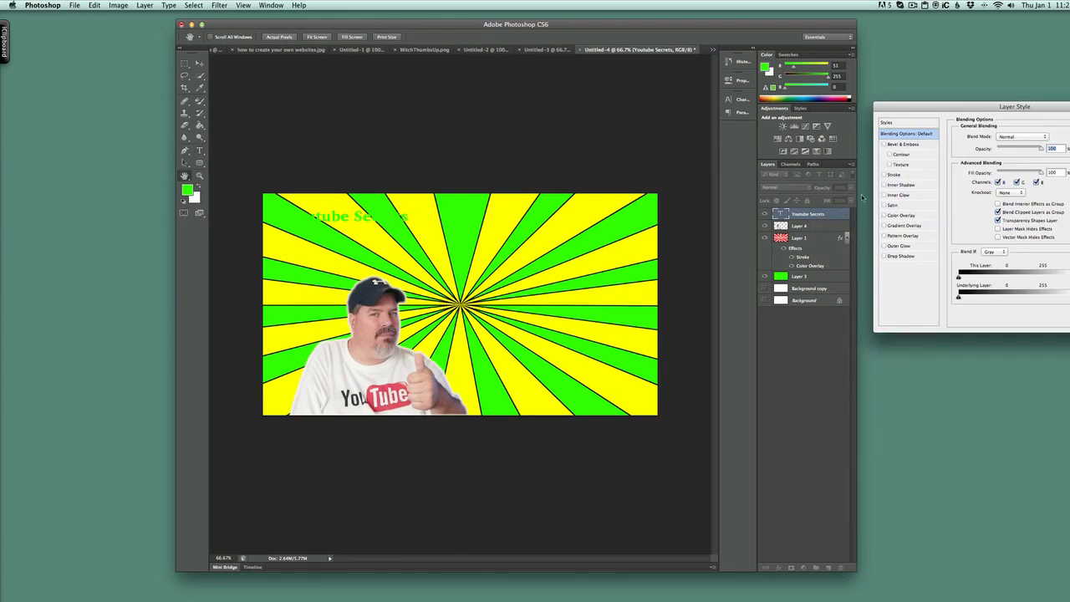
{"action": "left_click", "coordinate": [894, 174]}
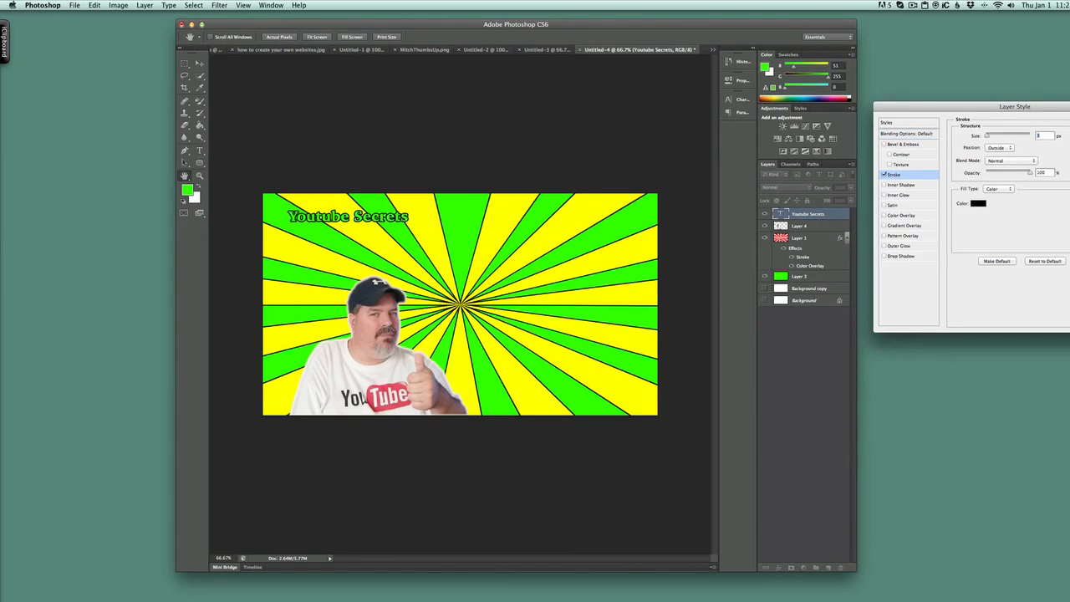
{"action": "key", "text": "Return"}
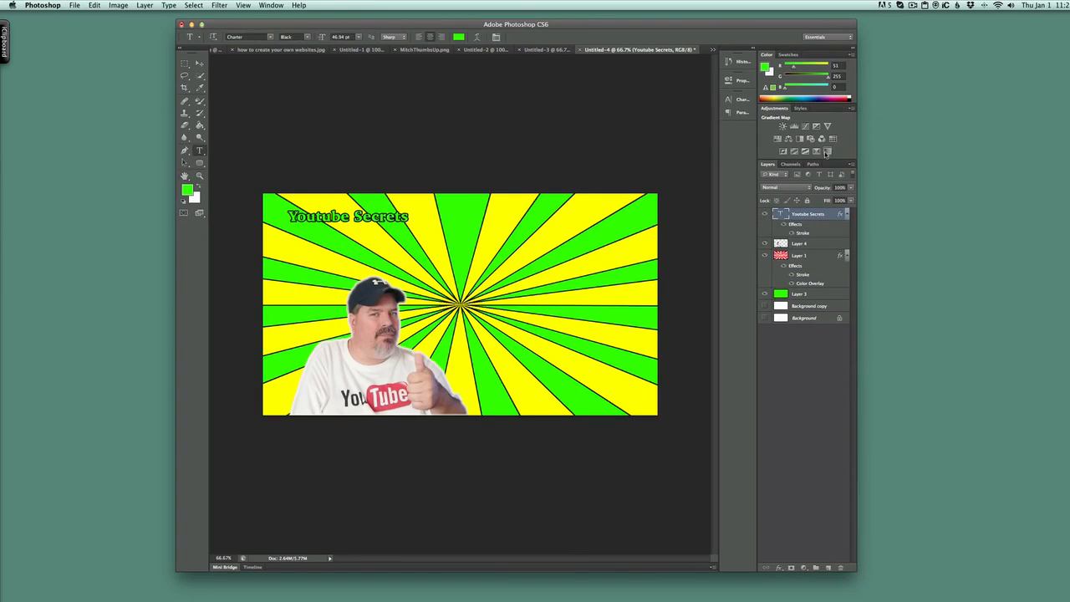
Step: Add a Gradient Overlay to the Youtube Secrets layer and open its gradient for editing
{"action": "right_click", "coordinate": [807, 216]}
{"action": "left_click", "coordinate": [817, 219]}
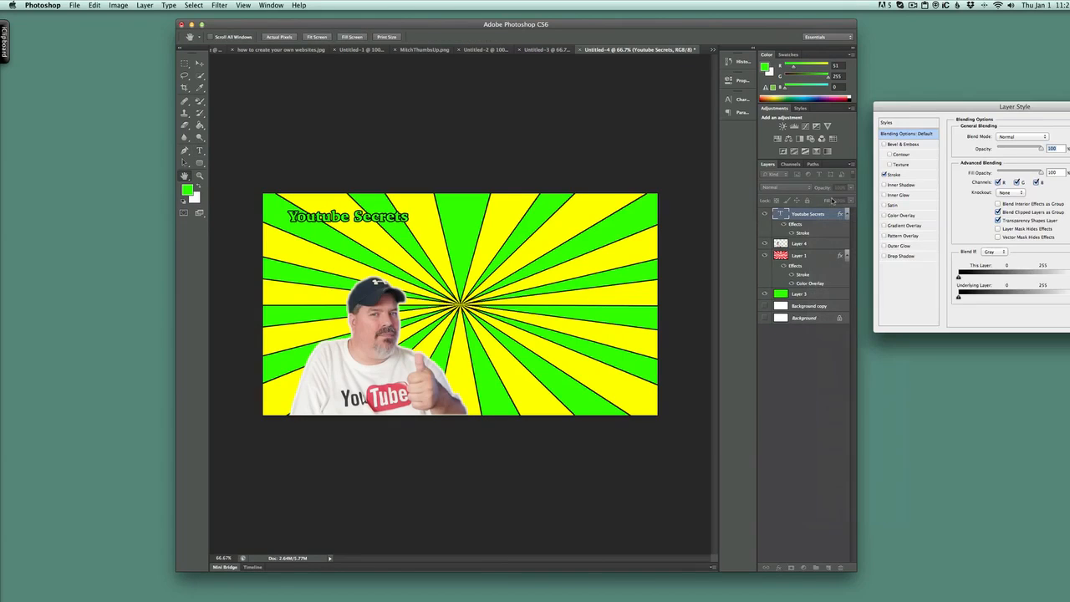
{"action": "left_click", "coordinate": [909, 225]}
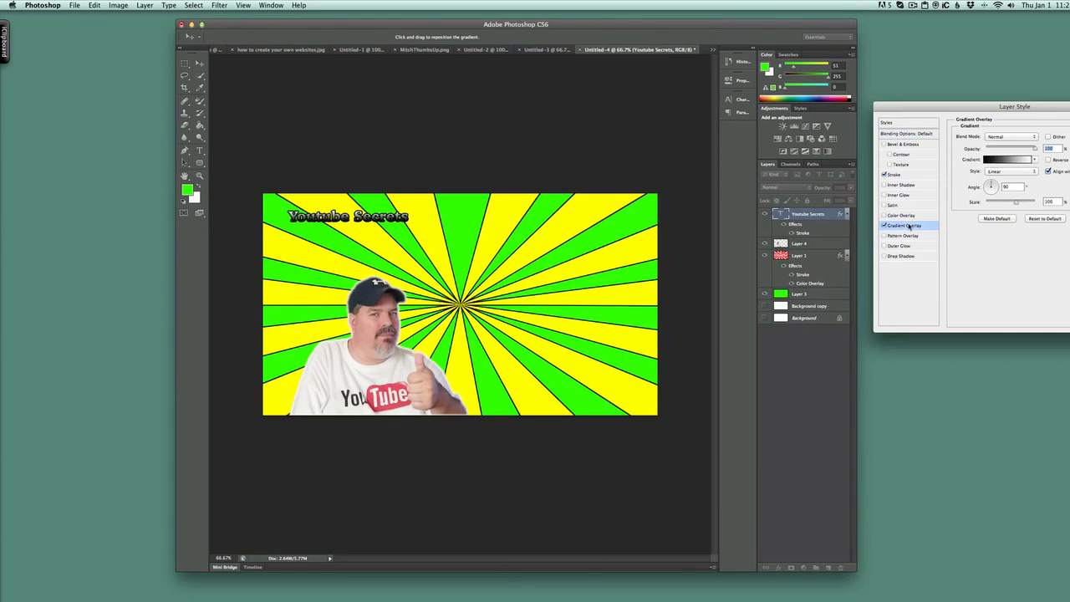
{"action": "left_click", "coordinate": [1011, 159]}
Step: Try several gradient presets on the text, including Blue, Red, Yellow; Orange, Yellow, Orange; Red, Green; Light Spectrum and Dark Spectrum
{"action": "left_click", "coordinate": [923, 264]}
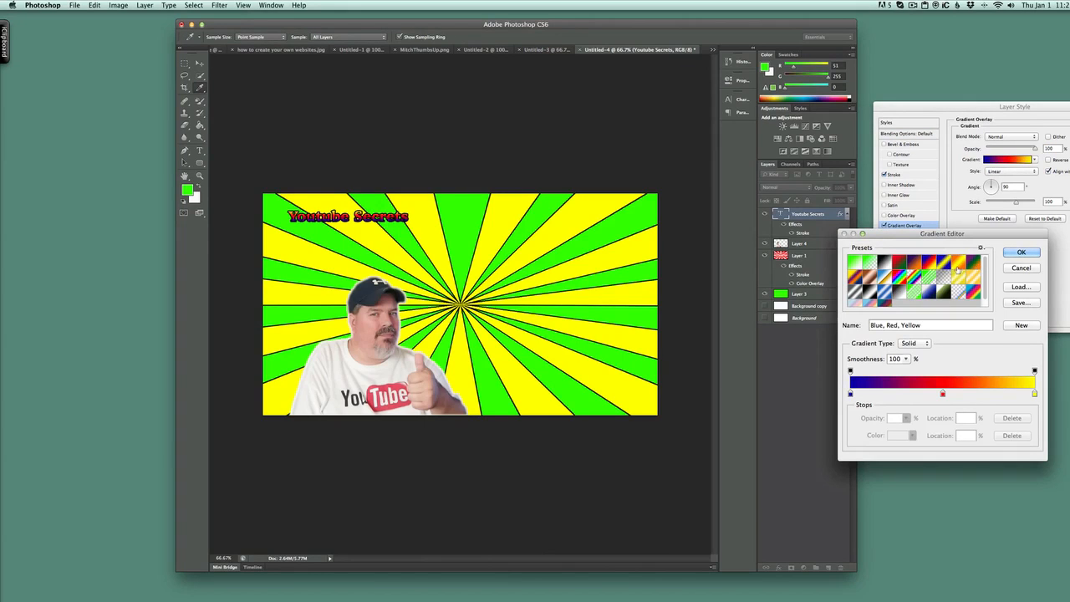
{"action": "left_click", "coordinate": [959, 266]}
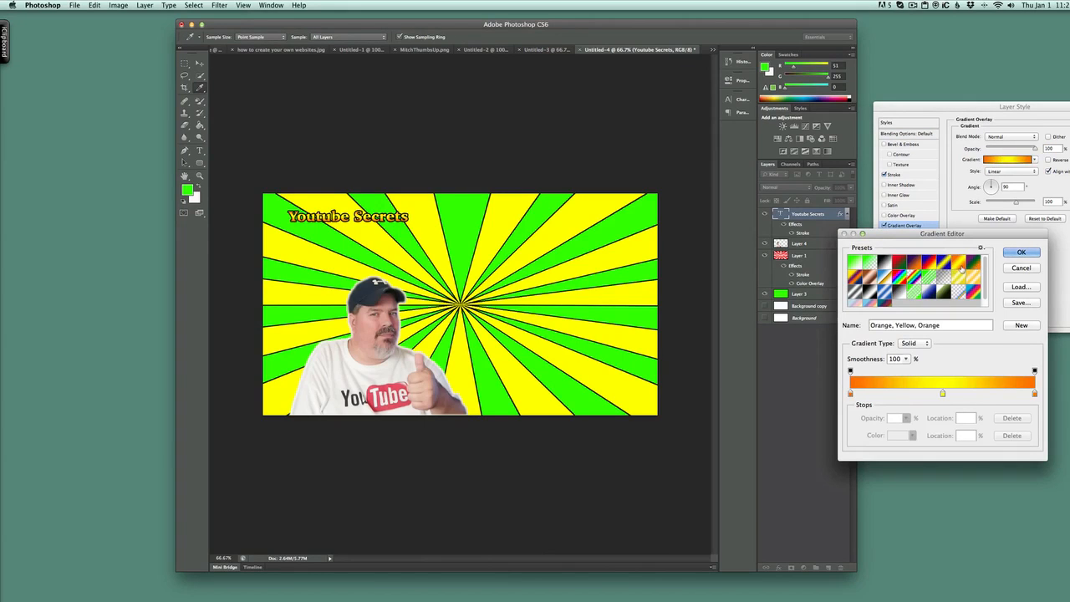
{"action": "left_click", "coordinate": [902, 297]}
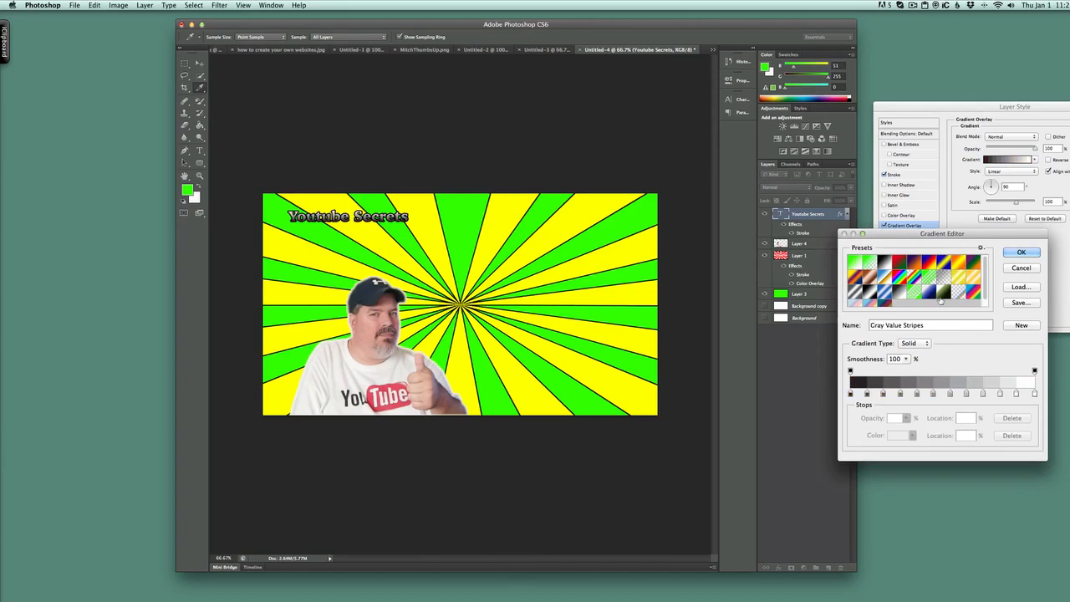
{"action": "left_click", "coordinate": [898, 262]}
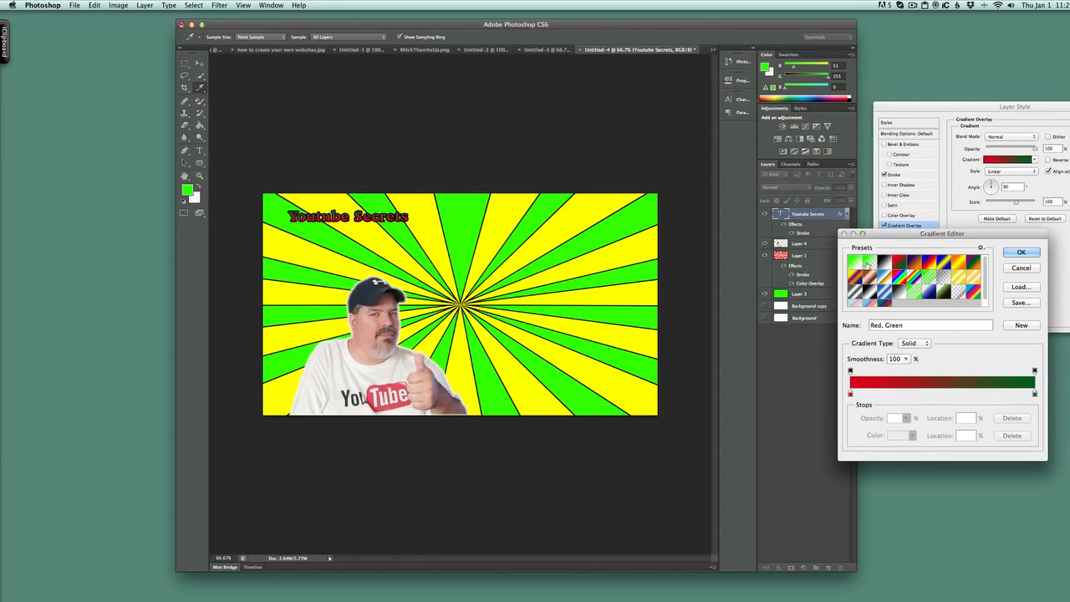
{"action": "left_click", "coordinate": [868, 261]}
{"action": "left_click", "coordinate": [851, 277]}
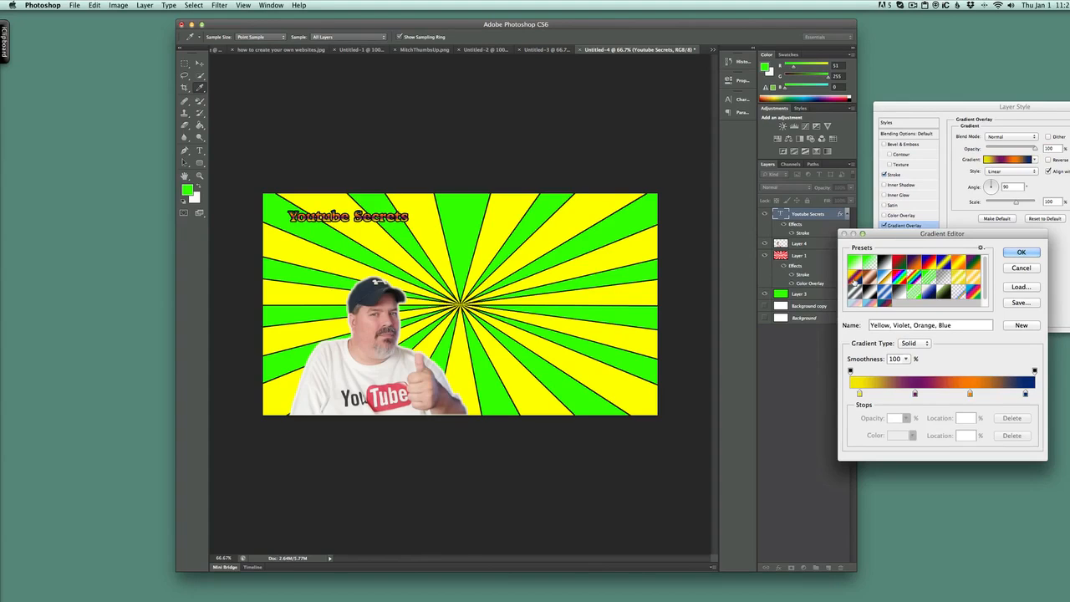
{"action": "left_click", "coordinate": [855, 305]}
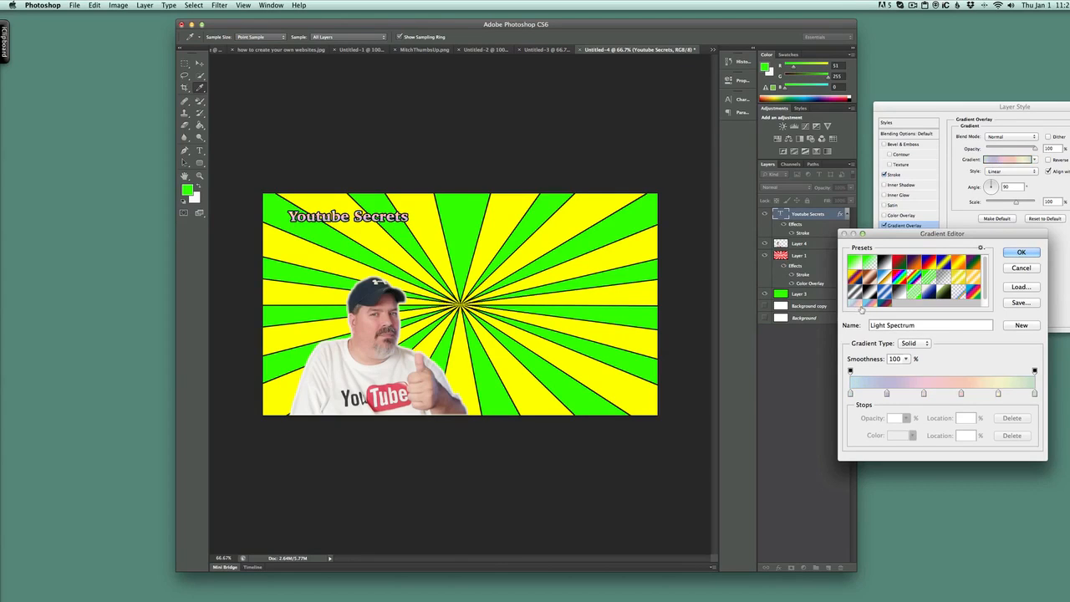
{"action": "left_click", "coordinate": [879, 305]}
{"action": "left_click", "coordinate": [893, 305]}
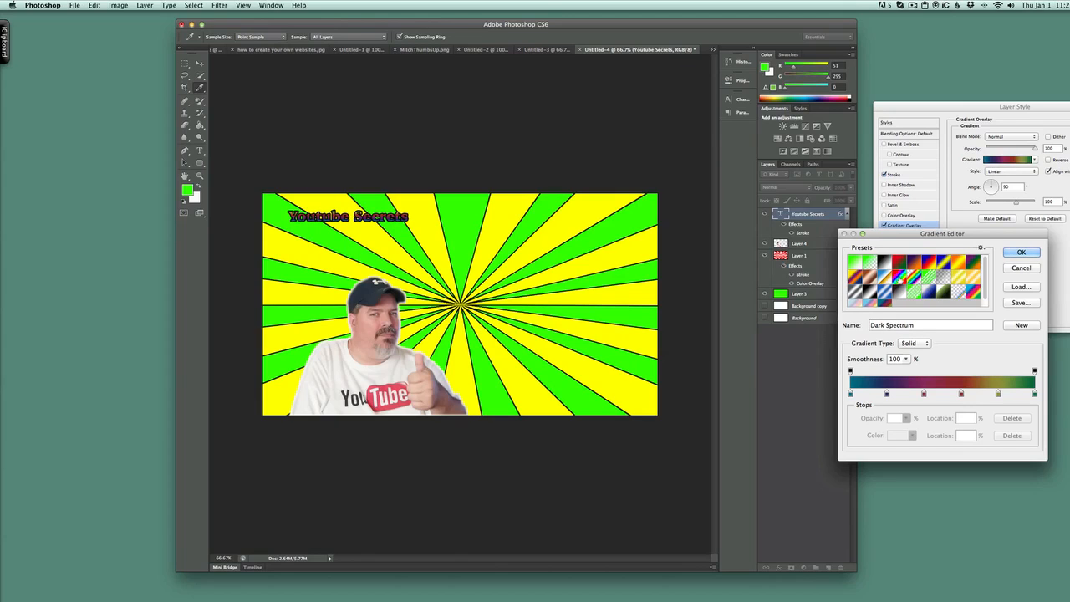
Step: Choose the bright rainbow spectrum preset for the text's Gradient Overlay and apply the layer style
{"action": "left_click", "coordinate": [896, 279]}
{"action": "left_click", "coordinate": [1020, 251]}
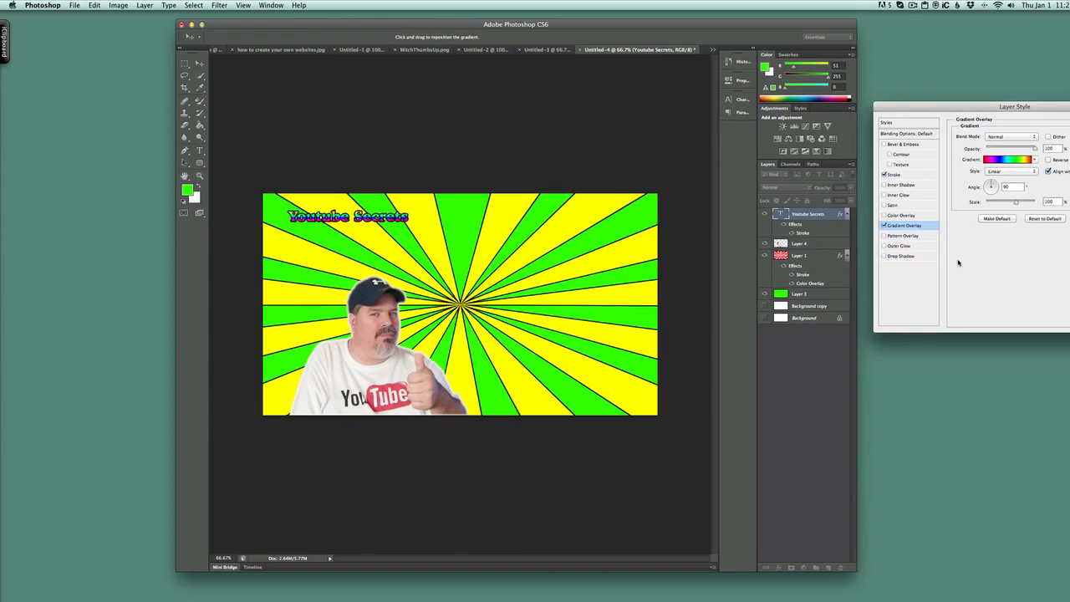
{"action": "key", "text": "Return"}
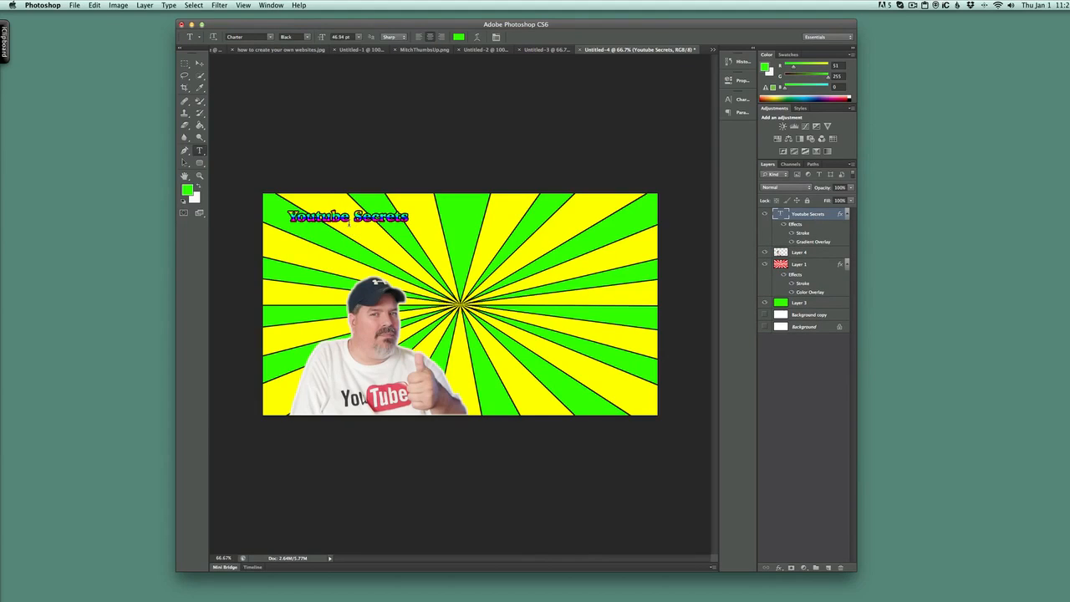
Step: Scale the Youtube Secrets text to about 298% width and 577% height, and position it across the top of the canvas
{"action": "key", "text": "super+t"}
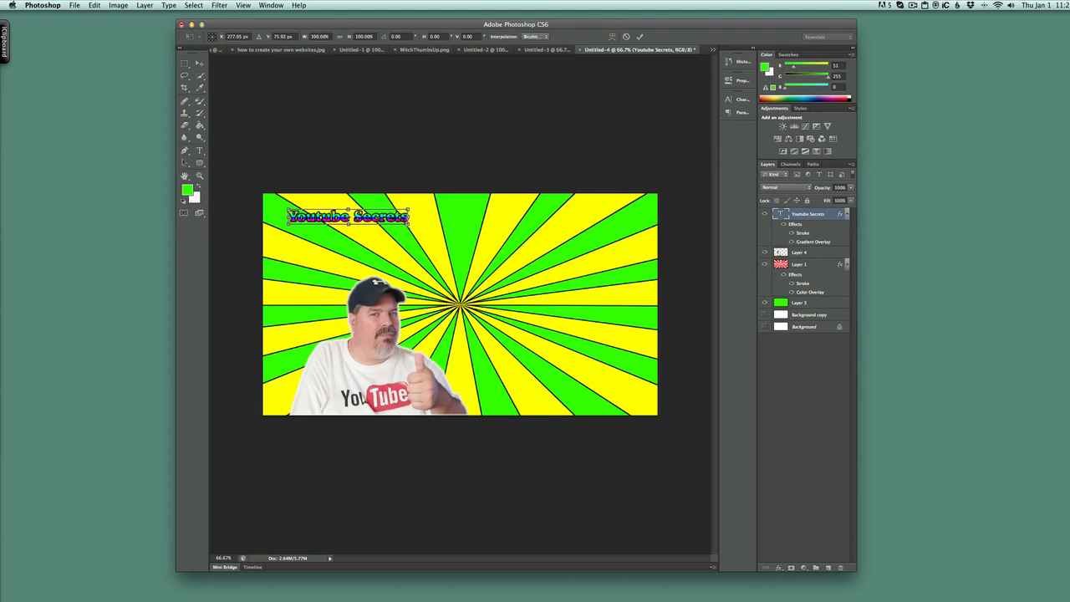
{"action": "left_click_drag", "start_coordinate": [408, 224], "coordinate": [646, 298]}
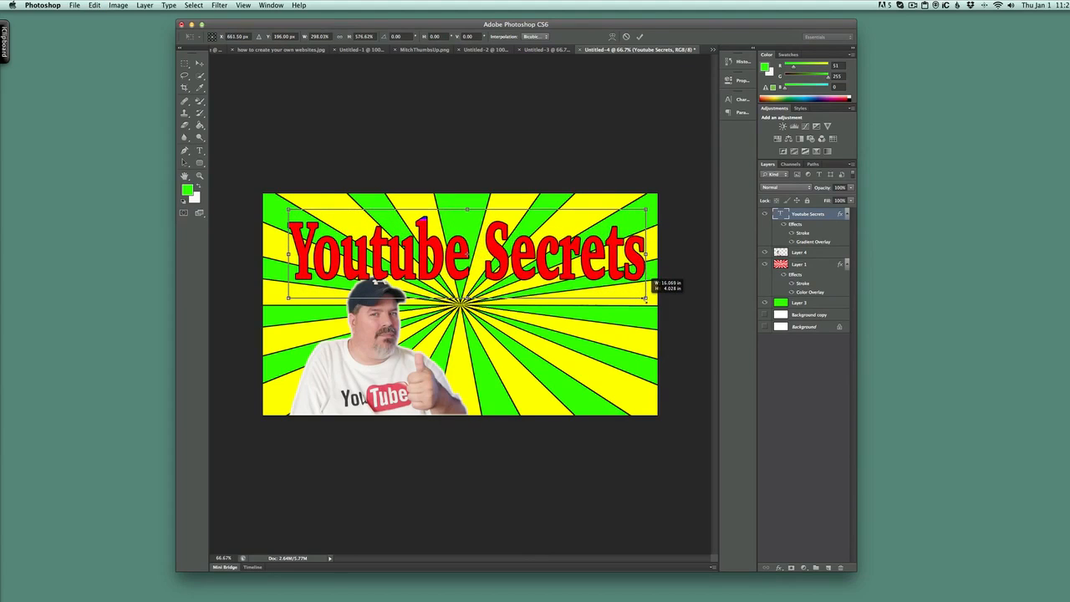
{"action": "left_click_drag", "start_coordinate": [548, 272], "coordinate": [521, 243]}
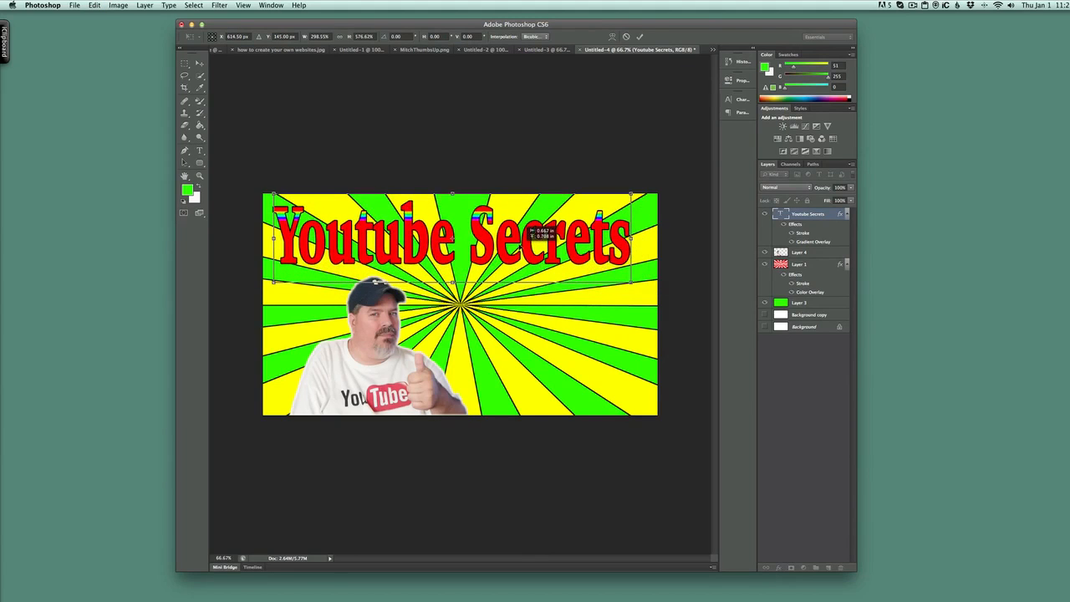
{"action": "key", "text": "Return"}
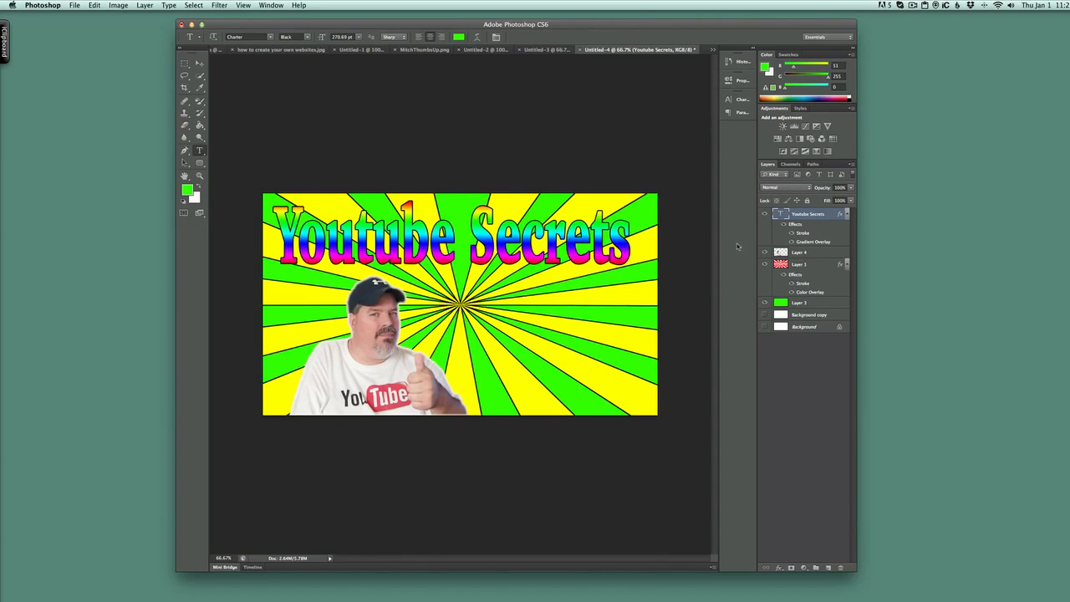
Step: Open the Youtube Secrets layer's blending options and turn off its Gradient Overlay
{"action": "right_click", "coordinate": [816, 215]}
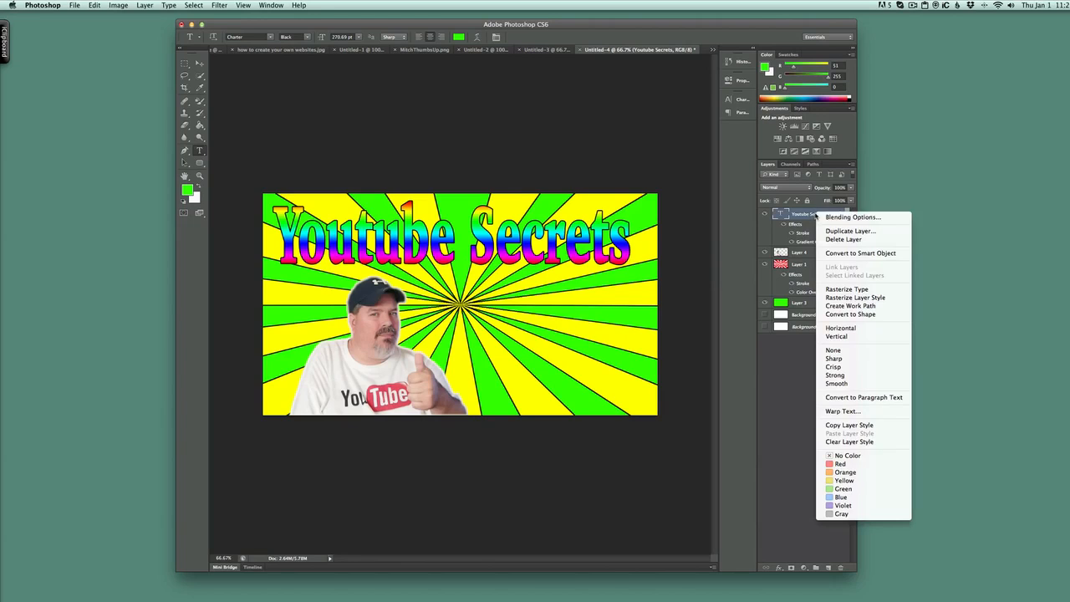
{"action": "left_click", "coordinate": [819, 217]}
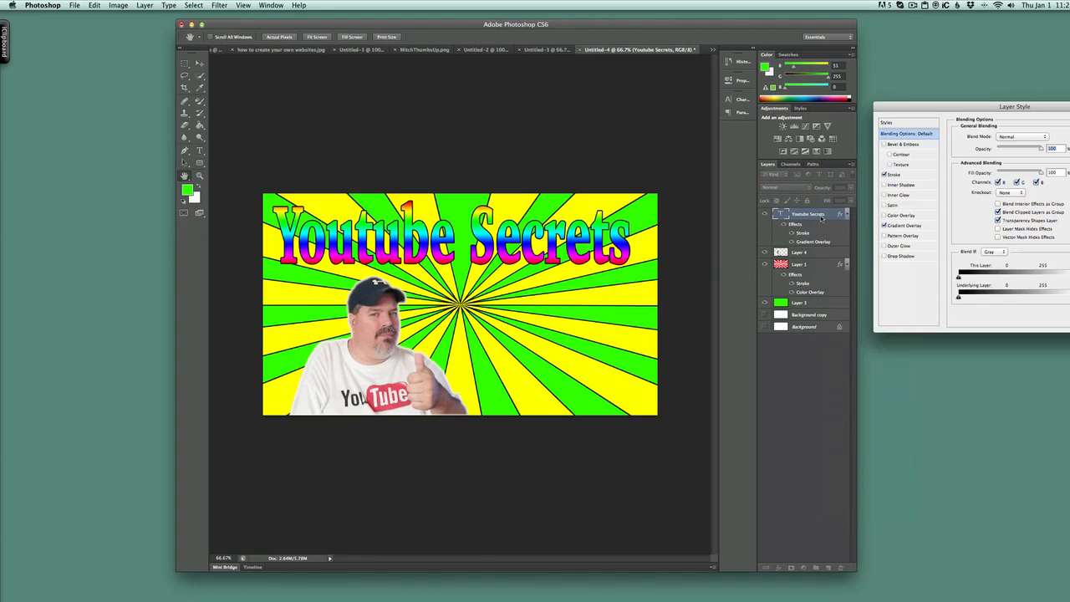
{"action": "left_click", "coordinate": [914, 227]}
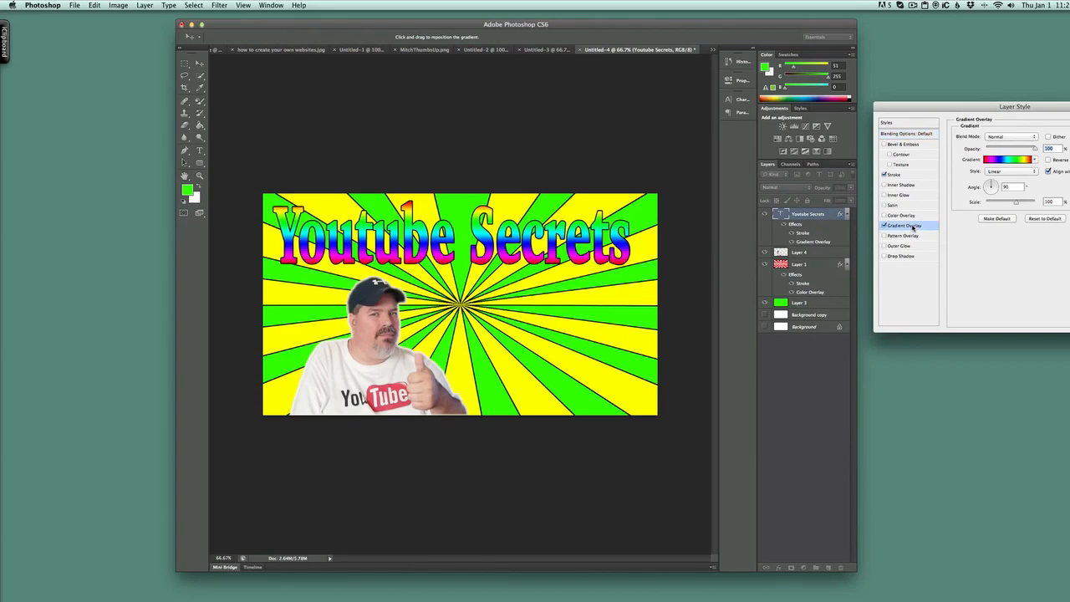
{"action": "left_click", "coordinate": [1021, 161]}
{"action": "left_click", "coordinate": [1009, 253]}
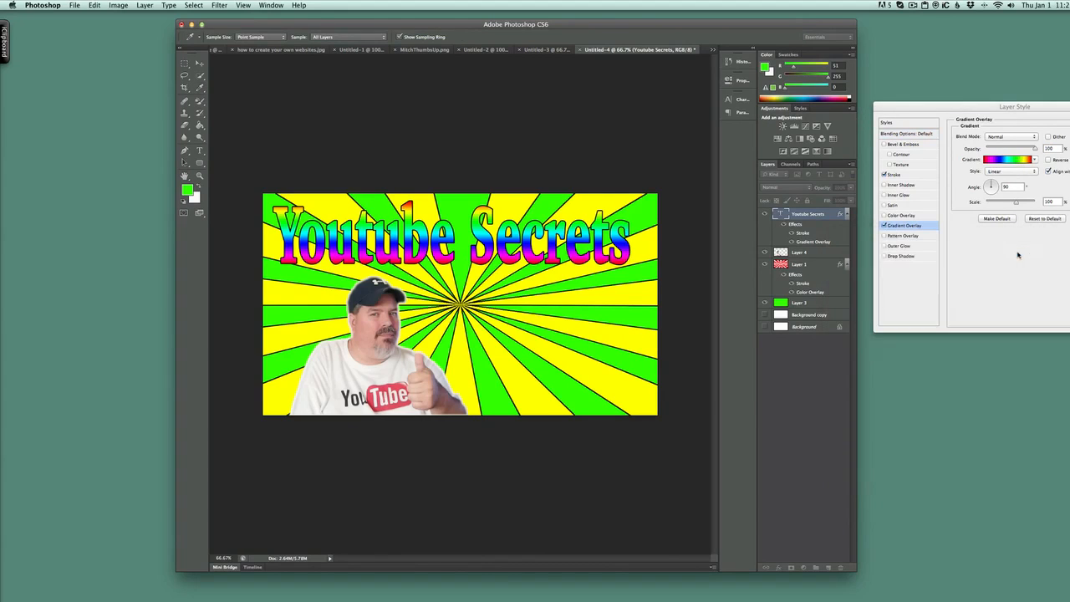
{"action": "left_click", "coordinate": [885, 226]}
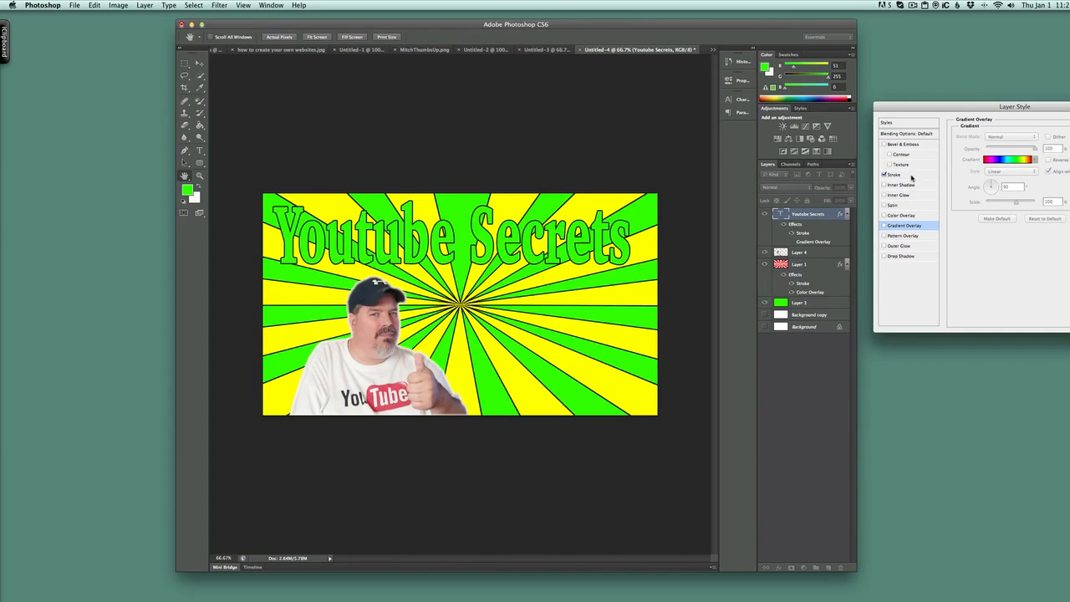
Step: Add a Color Overlay to the Youtube Secrets text and set its color to white (ffffff)
{"action": "left_click", "coordinate": [906, 216]}
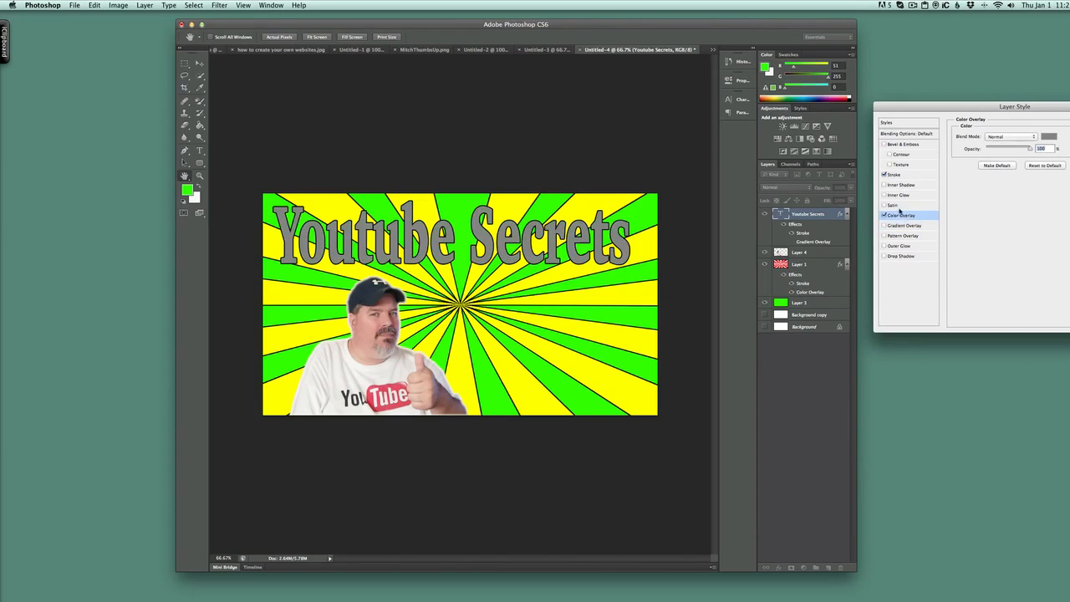
{"action": "left_click", "coordinate": [1047, 137]}
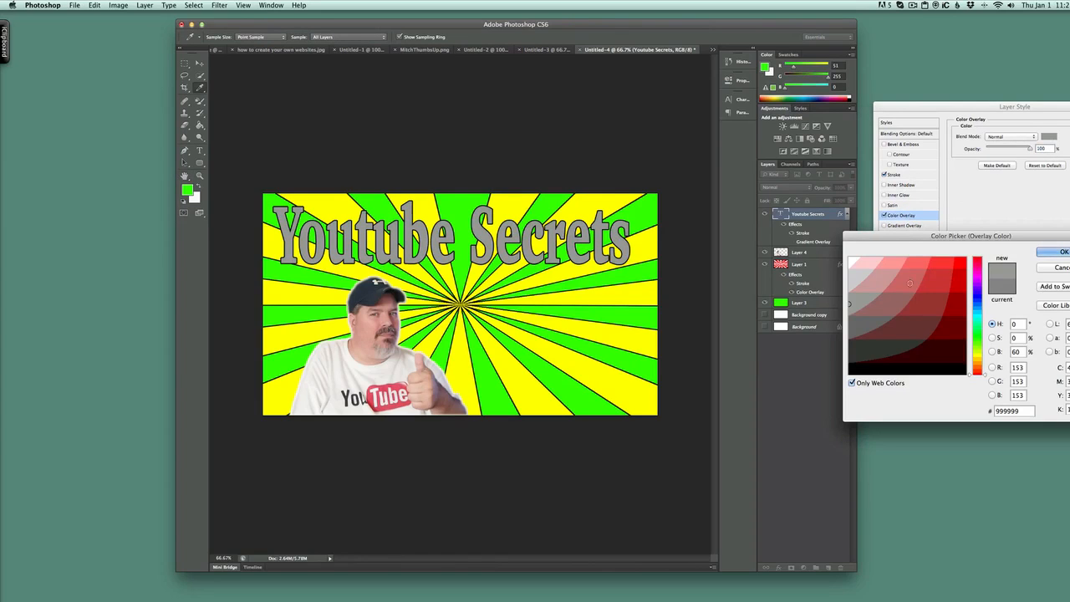
{"action": "left_click", "coordinate": [850, 259]}
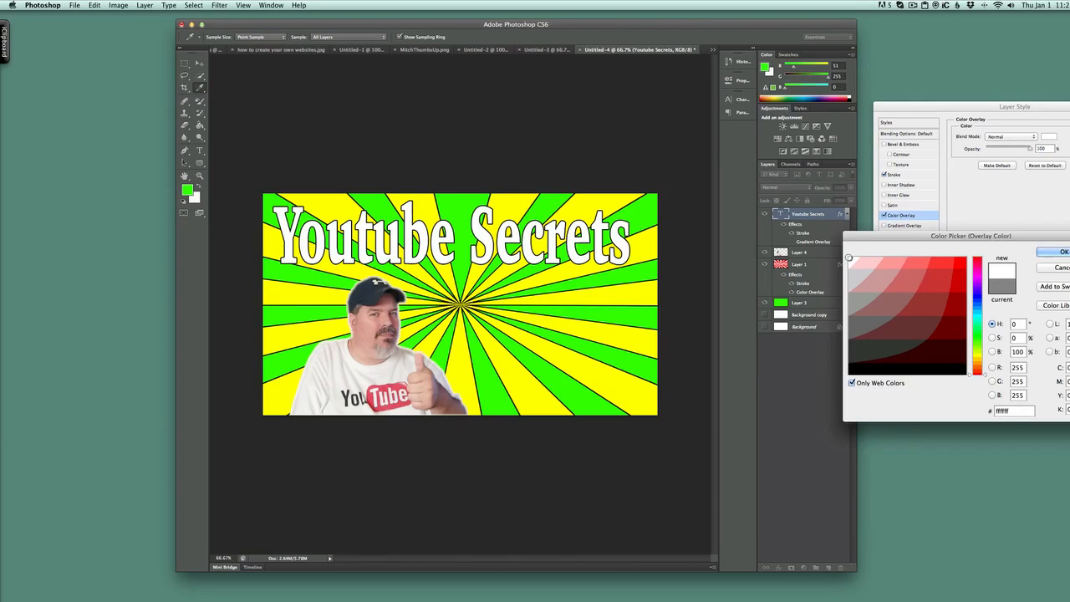
{"action": "left_click", "coordinate": [1063, 252]}
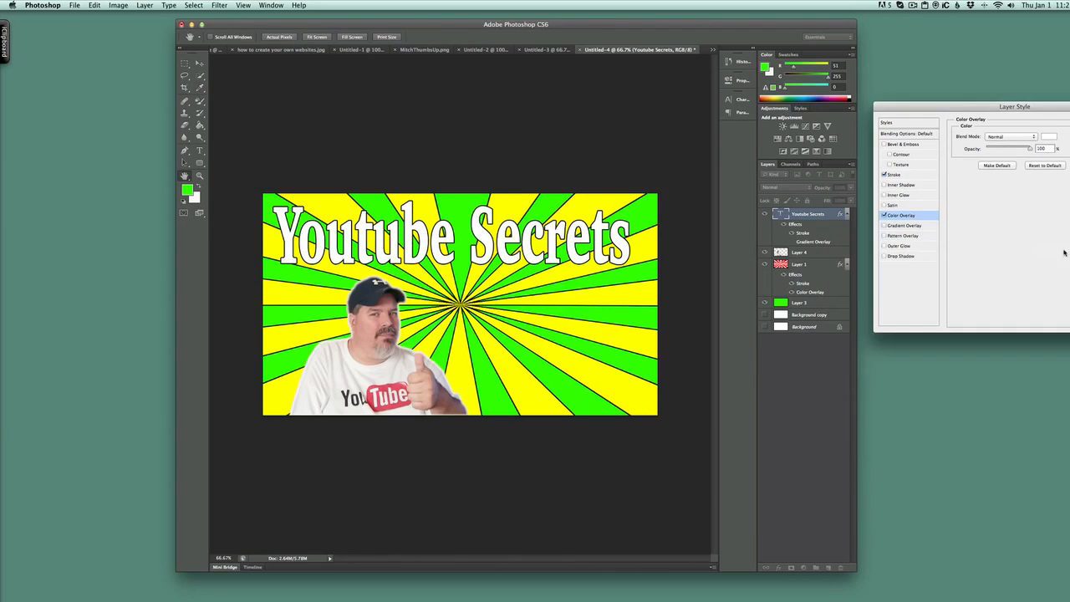
Step: Increase the black outside stroke on the Youtube Secrets text to 10 px and apply the layer style
{"action": "left_click", "coordinate": [917, 174]}
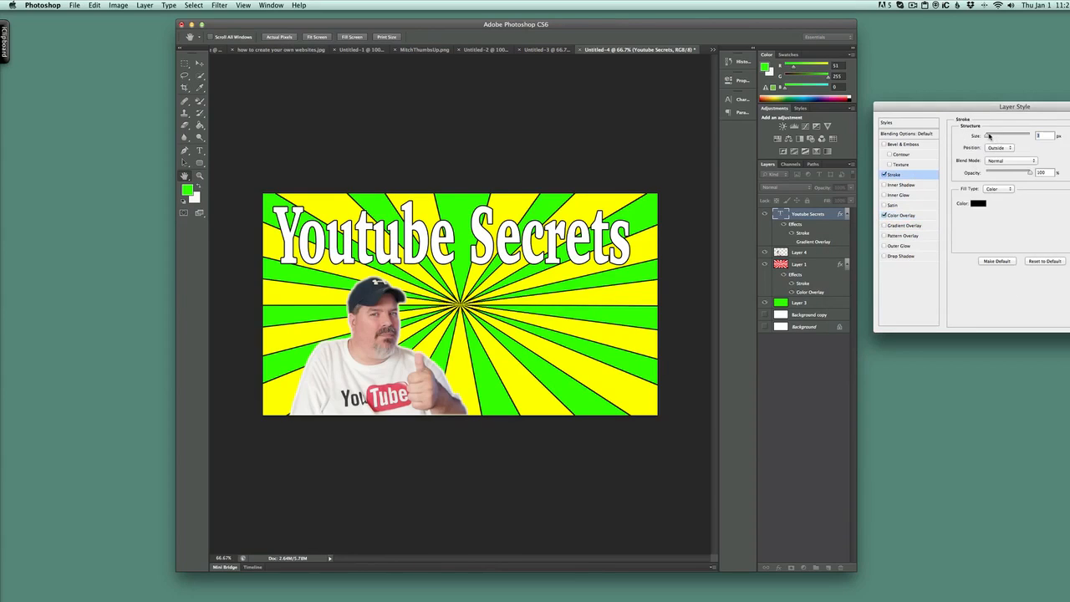
{"action": "left_click_drag", "start_coordinate": [987, 136], "coordinate": [991, 135]}
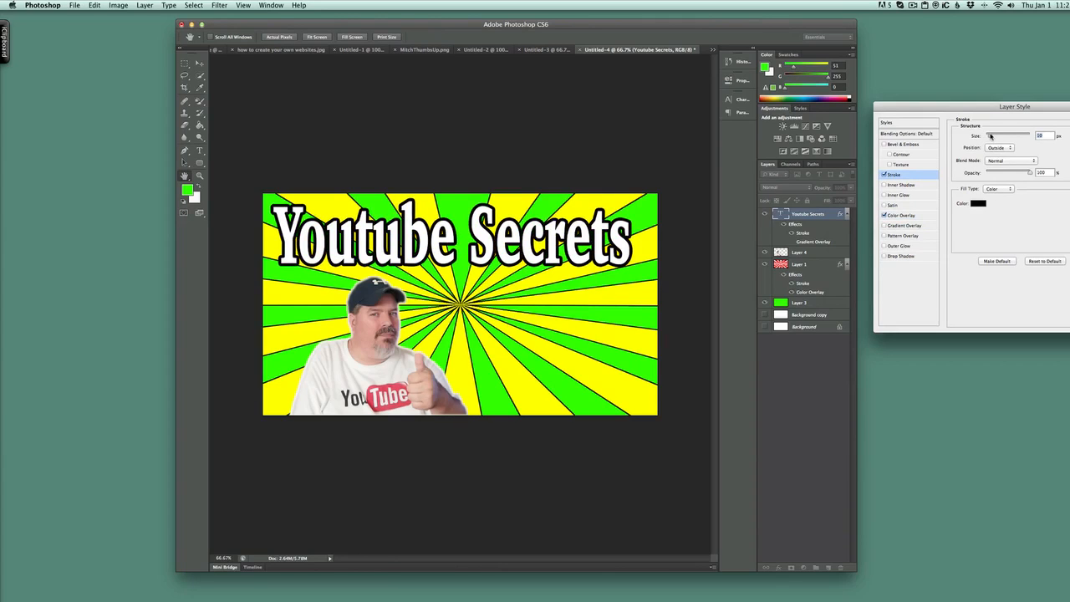
{"action": "key", "text": "Return"}
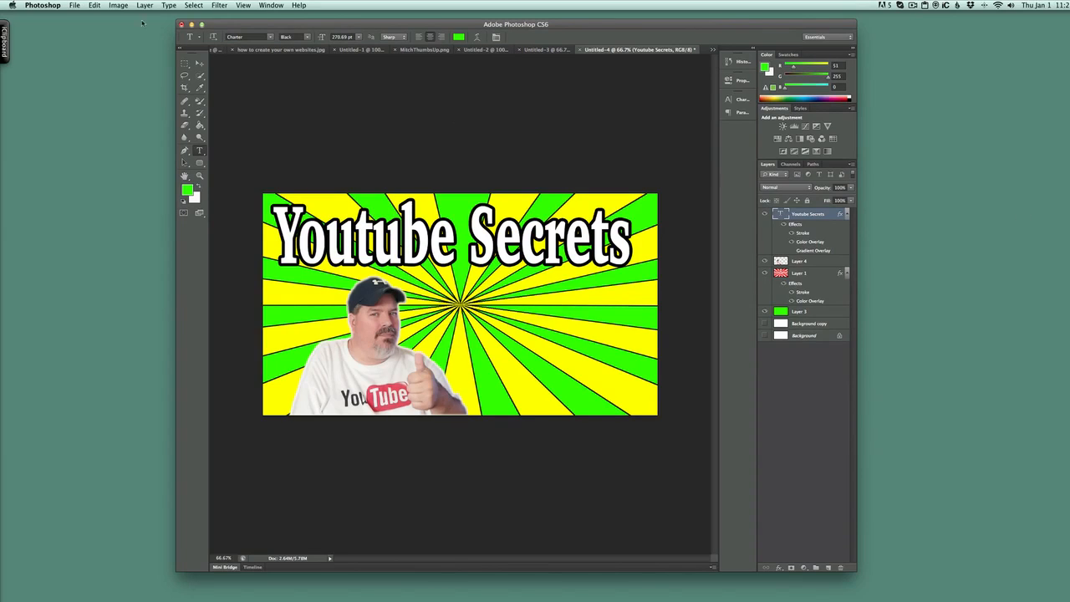
Step: Try the Colleged font on the Youtube Secrets title, and change the title's font to Constantia
{"action": "left_click", "coordinate": [271, 38]}
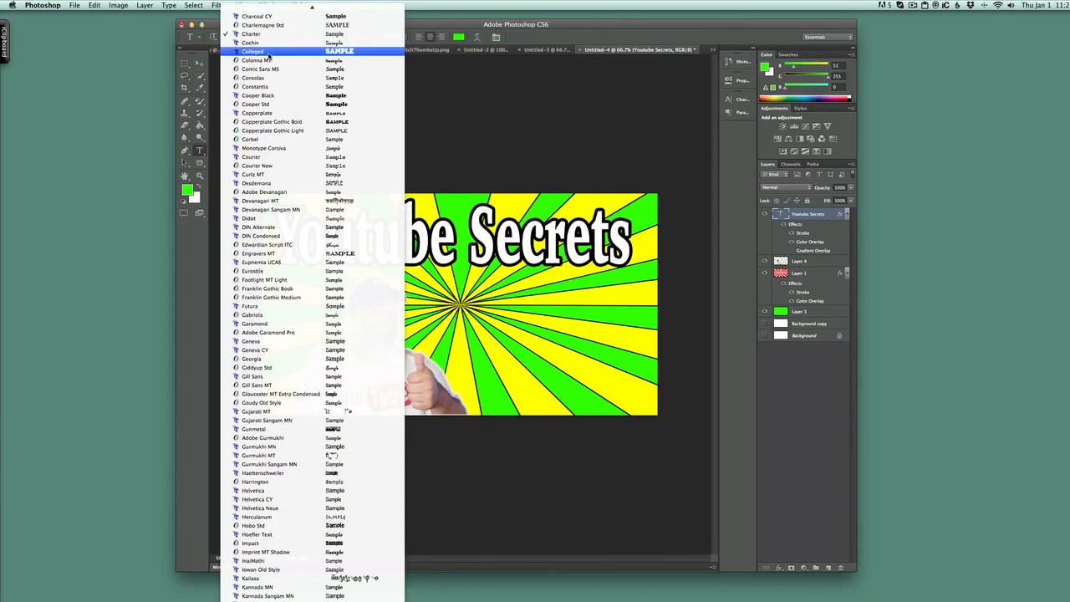
{"action": "left_click", "coordinate": [268, 52]}
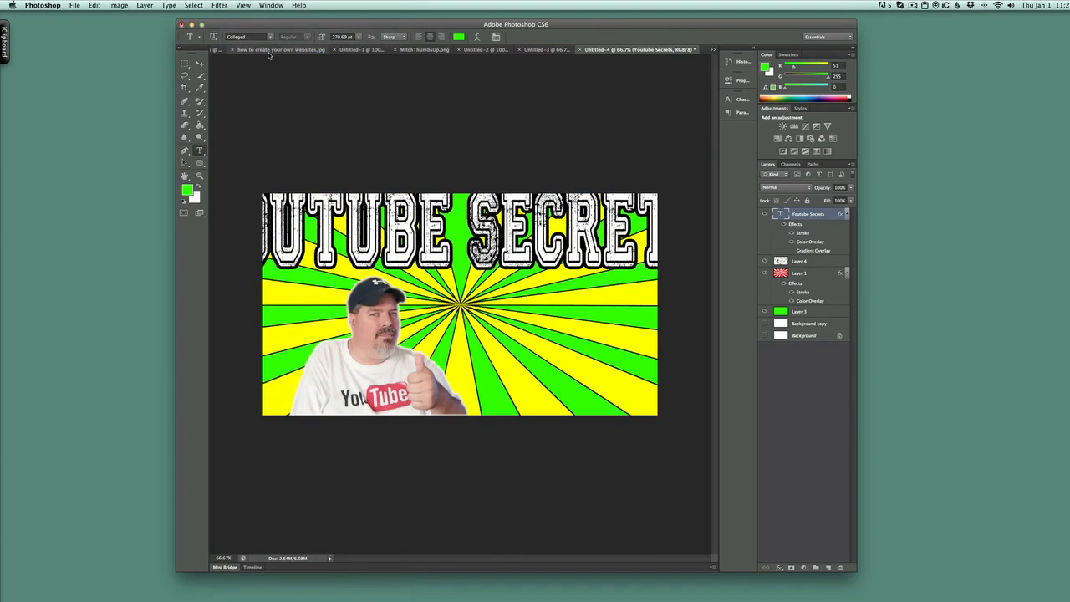
{"action": "left_click", "coordinate": [270, 37]}
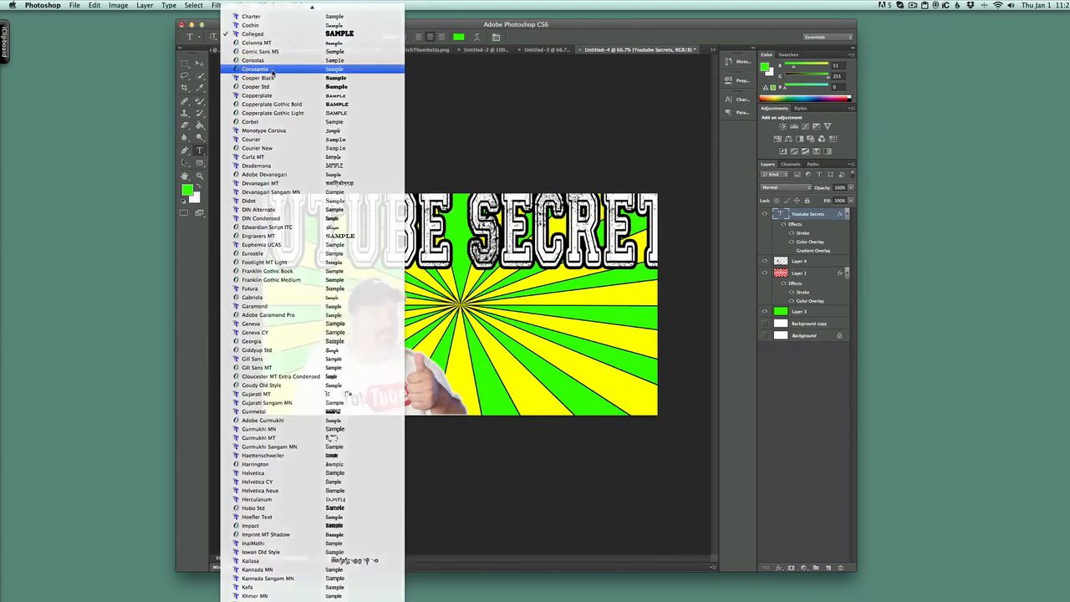
{"action": "left_click", "coordinate": [273, 71]}
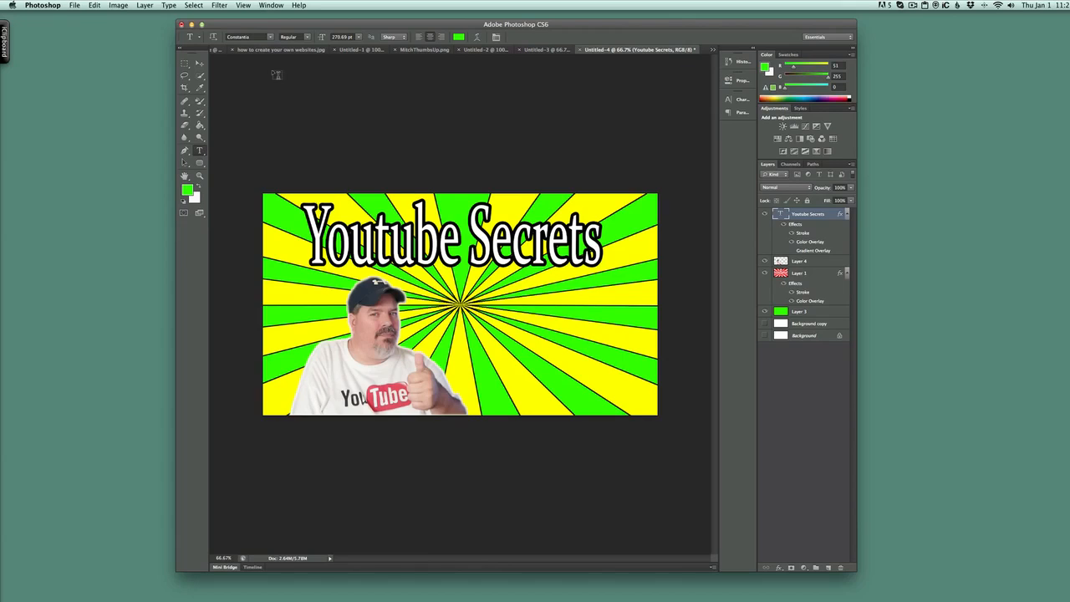
{"action": "left_click", "coordinate": [912, 6]}
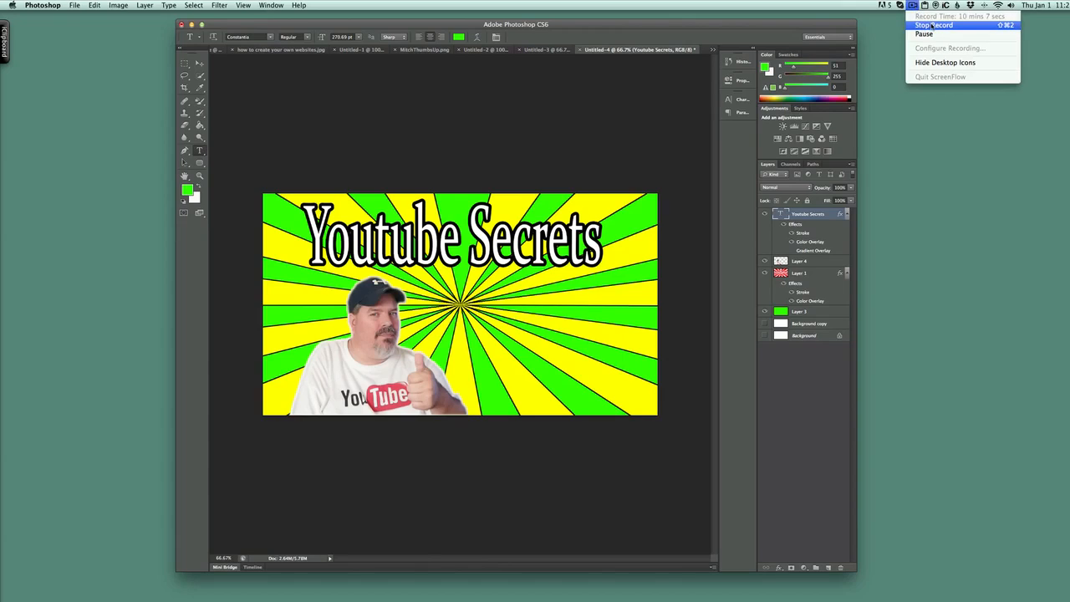